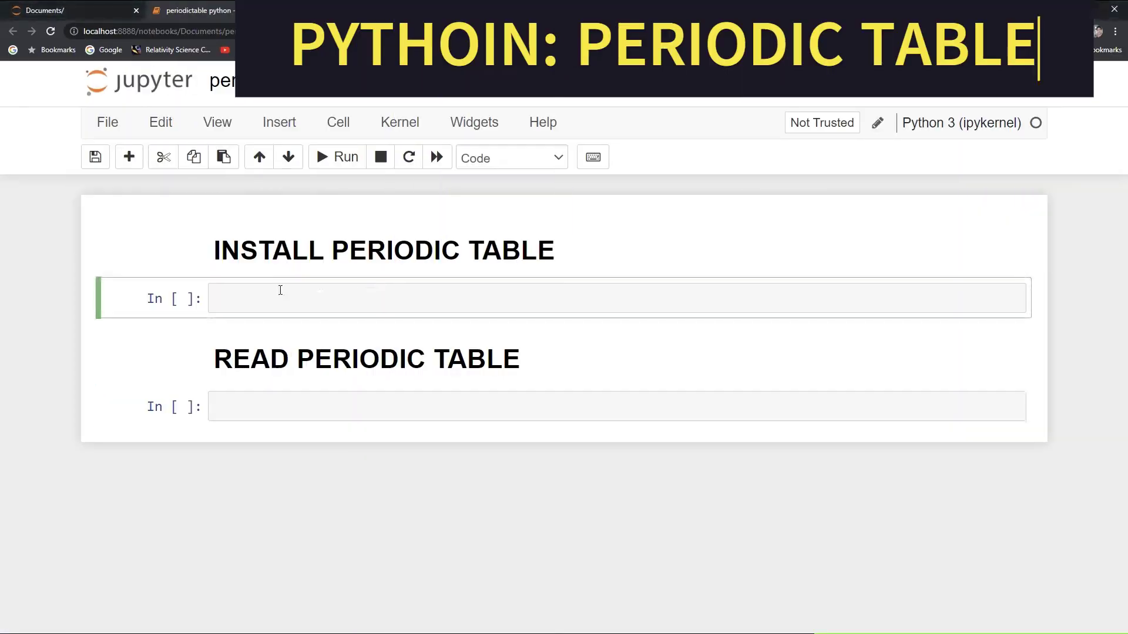
type("pip")
type(" install")
type(" periodui")
type("d")
- Run 'pip install periodictable' in the first cell, fixing the typo; it reports already satisfied
key("BackSpace")
key("BackSpace")
key("BackSpace")
type("ictable")
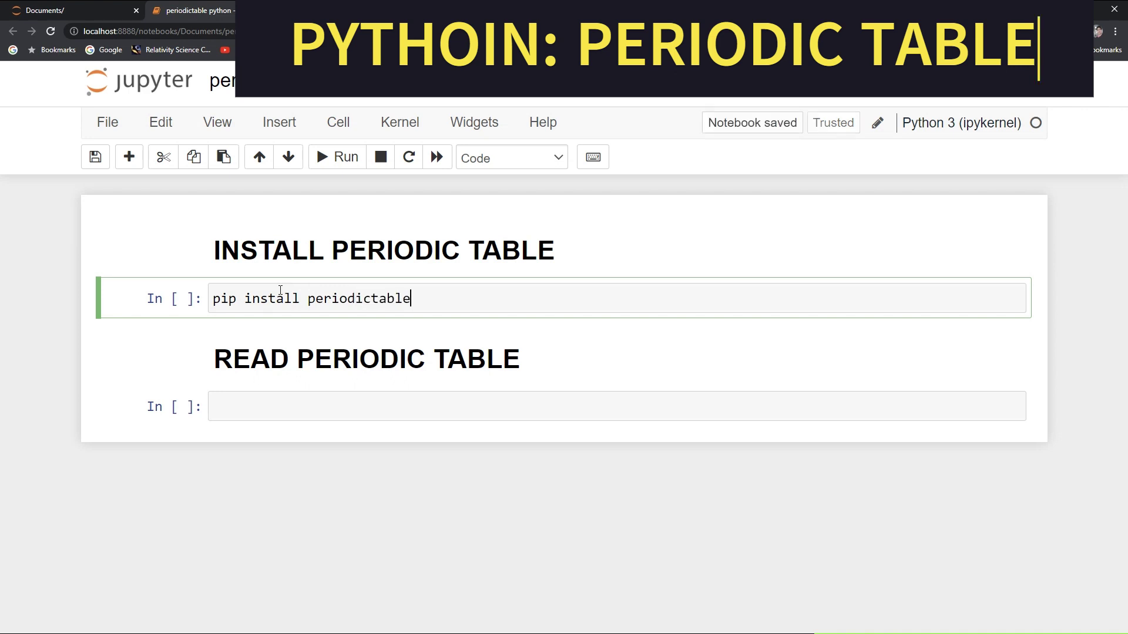
left_click(336, 157)
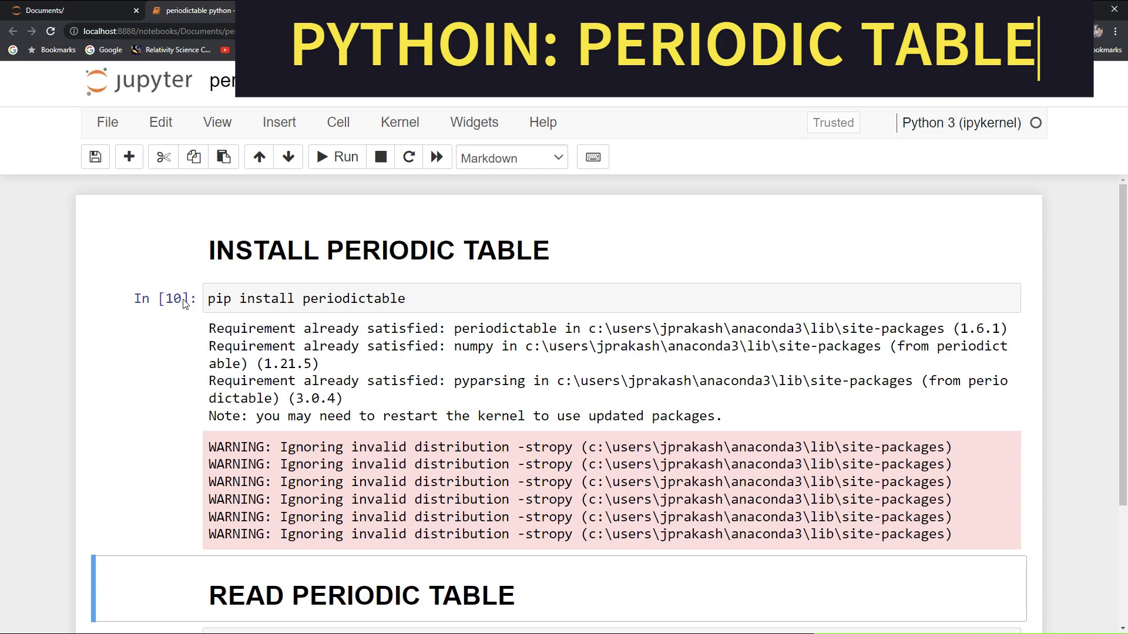
- Read the install output's restart note, then restart the kernel and confirm
left_click_drag(210, 328, 617, 467)
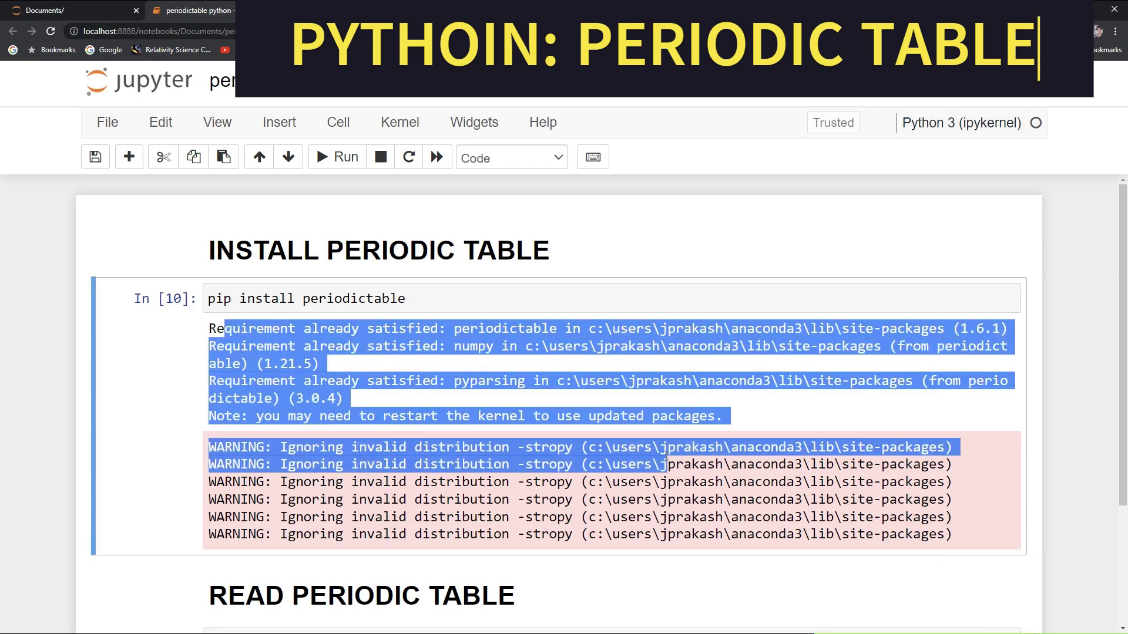
left_click(762, 400)
left_click_drag(724, 416, 275, 417)
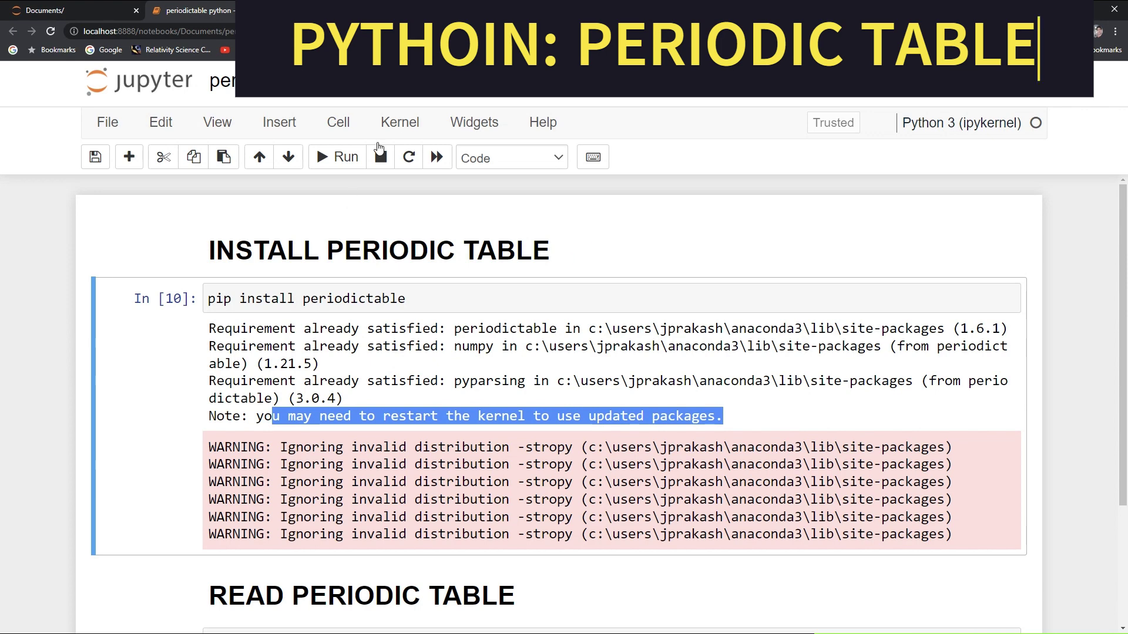
left_click(399, 123)
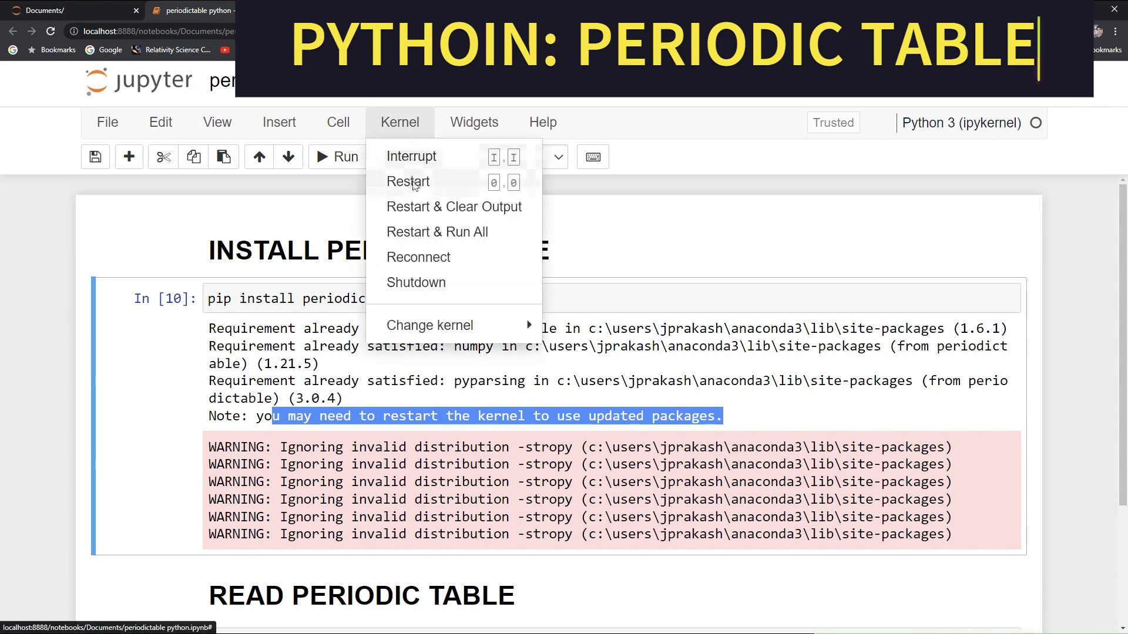
left_click(408, 181)
left_click(877, 232)
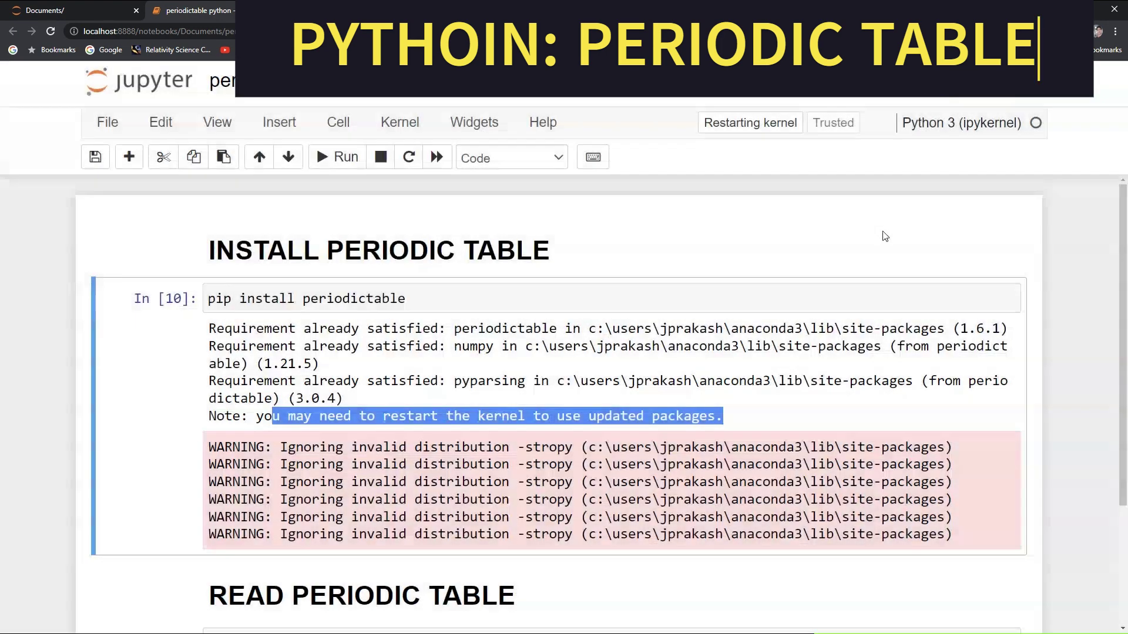
left_click(441, 297)
scroll(441, 293, "down", 1)
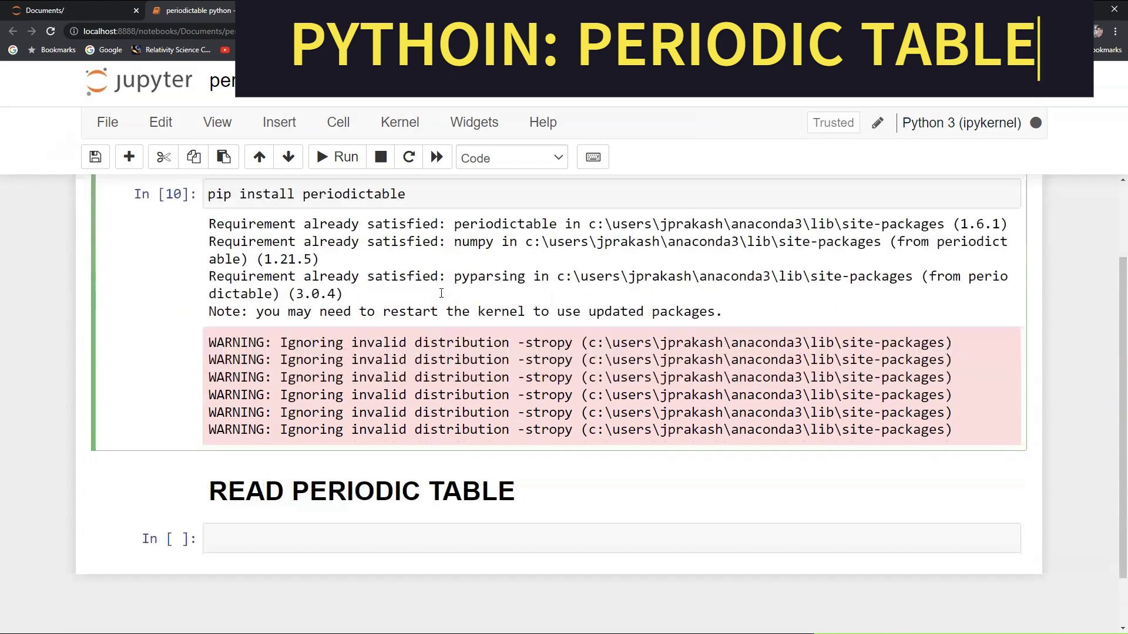
scroll(441, 293, "down", 1)
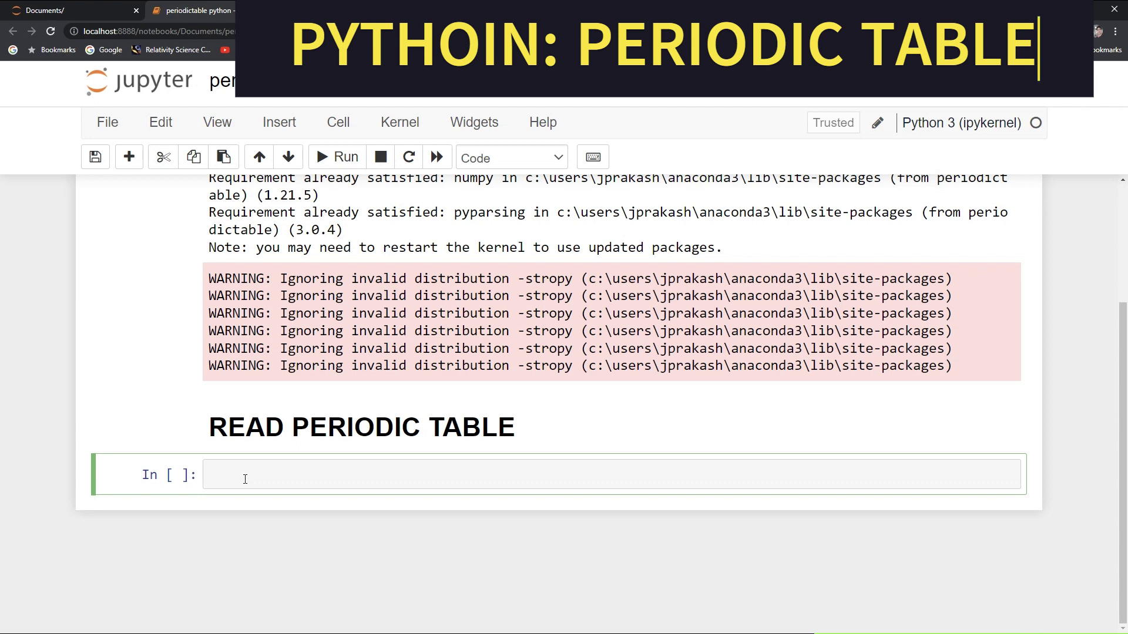
type("# import")
- Write '# import library' and 'from periodictable import *' under READ PERIODIC TABLE
key("BackSpace")
key("BackSpace")
type("t ")
type("libtrar")
key("BackSpace")
key("BackSpace")
key("BackSpace")
key("BackSpace")
type("rary")
key("Return")
type("i")
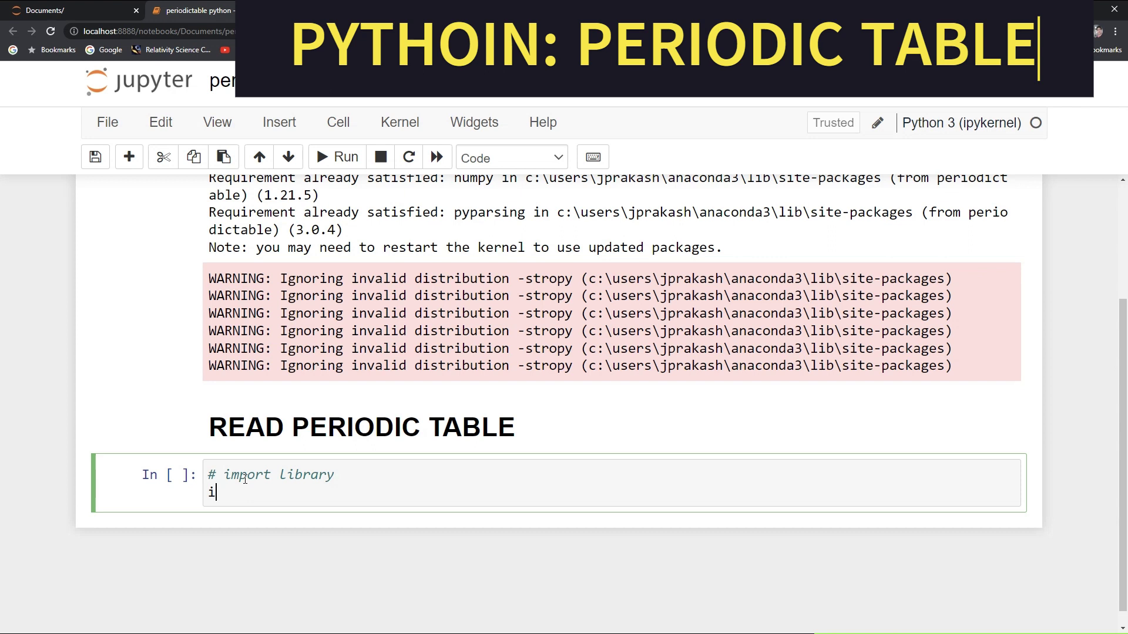
type("m")
key("BackSpace")
key("BackSpace")
type("from pe")
type("ridioc")
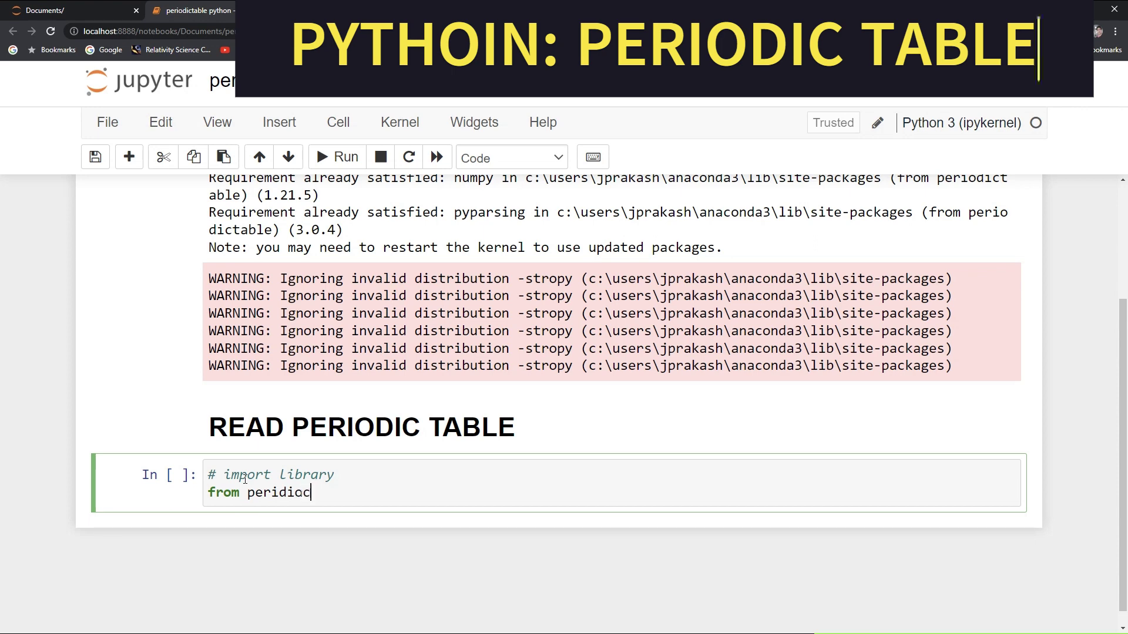
type("tr")
key("BackSpace")
type("ab")
type("le impor")
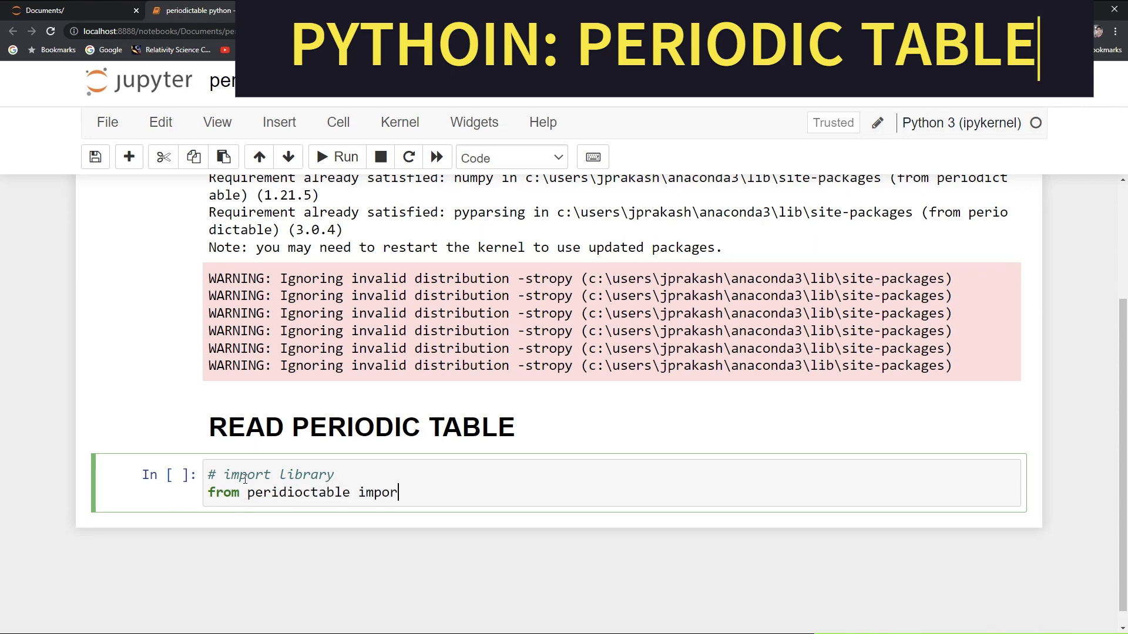
type("t ")
type("*")
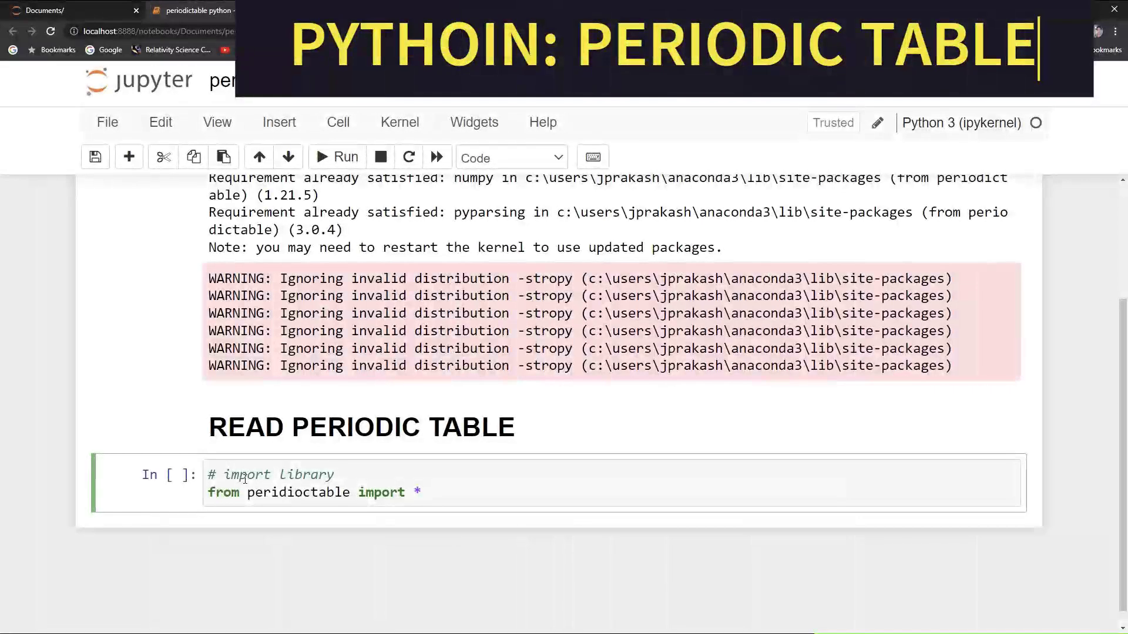
key("Return")
- Run the import, correct the misspelled package name after the ModuleNotFoundError, and rerun
left_click(336, 158)
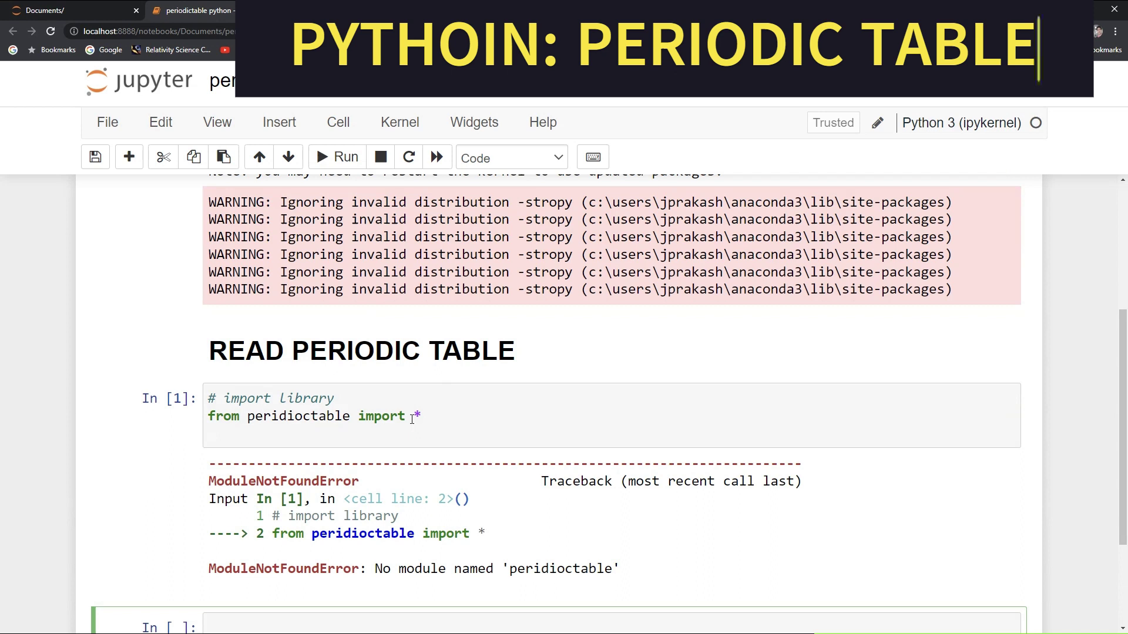
left_click(282, 416)
type("o")
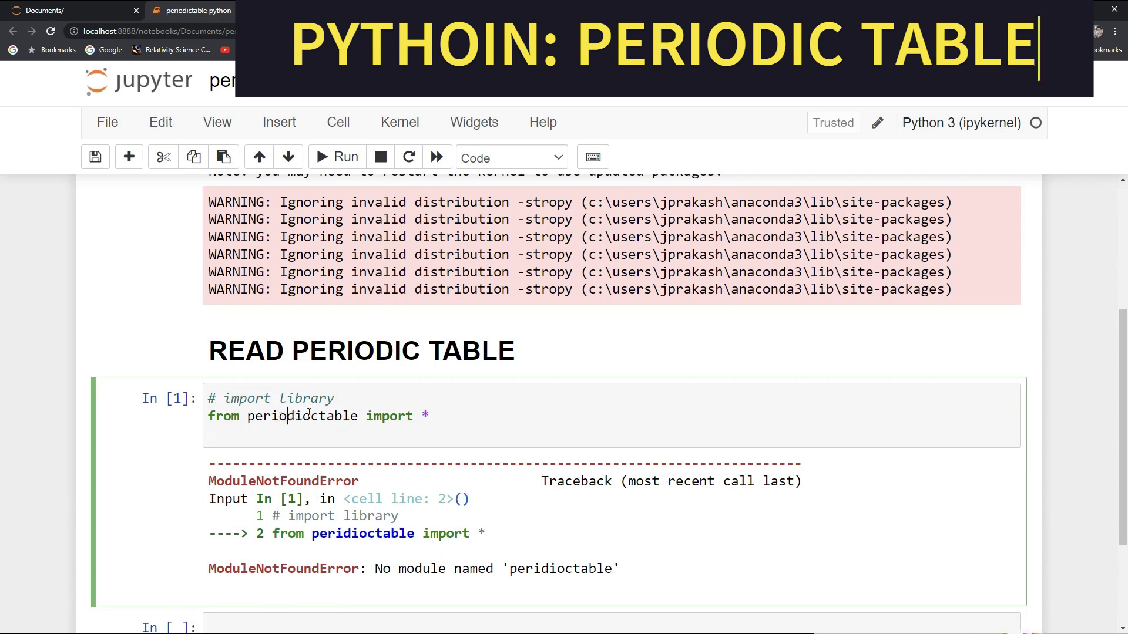
key("BackSpace")
left_click(336, 158)
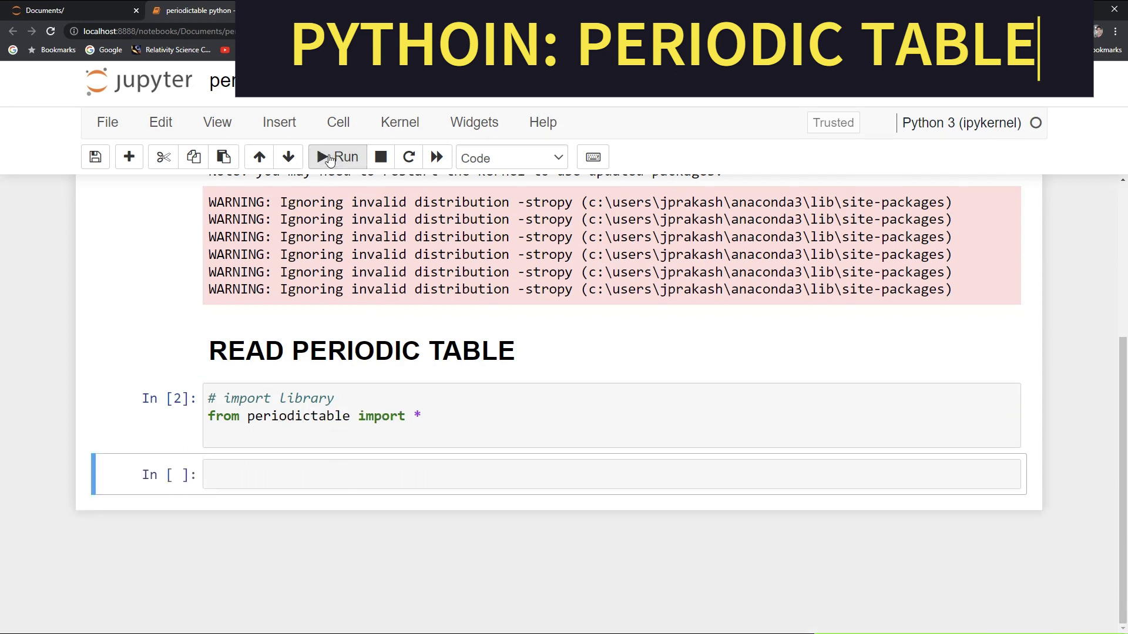
- Add a read-table comment and a 'for i in range(1,119):' loop printing elements[i]
left_click(326, 437)
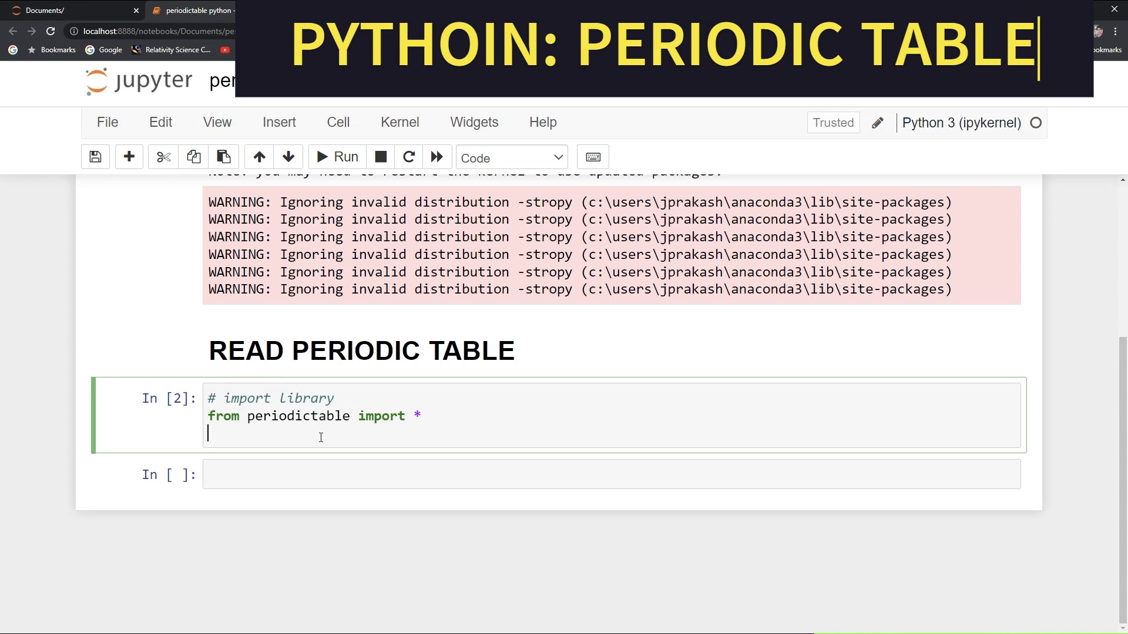
type("# rea")
key("BackSpace")
type("ad tabl")
type("e")
key("Return")
key("Return")
type("fo")
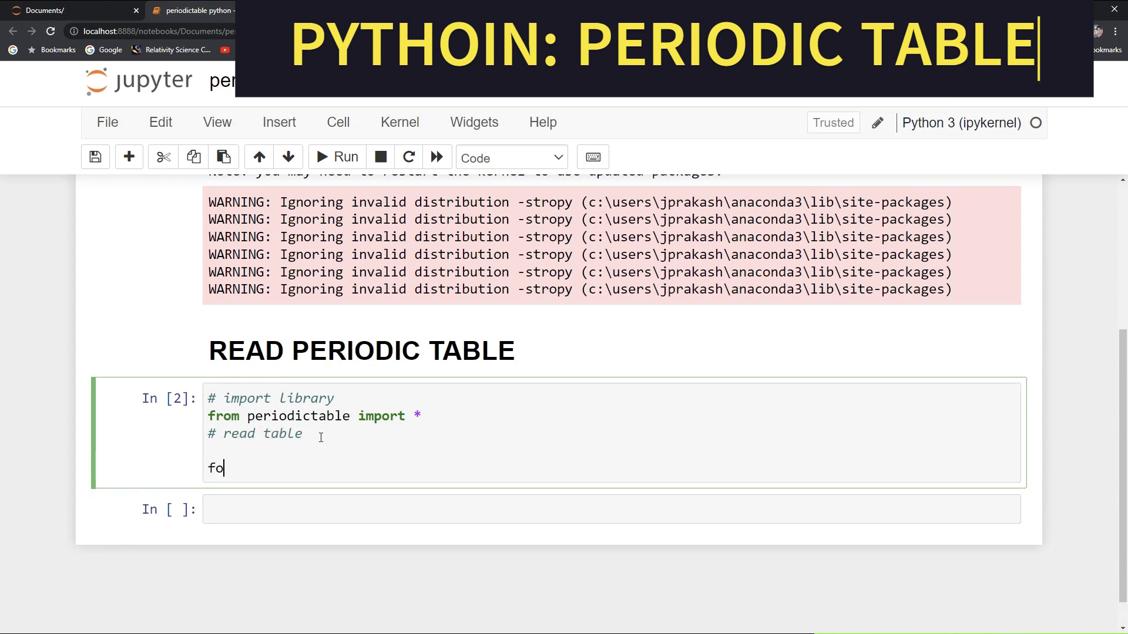
type("r i in r")
type("angle")
type("()")
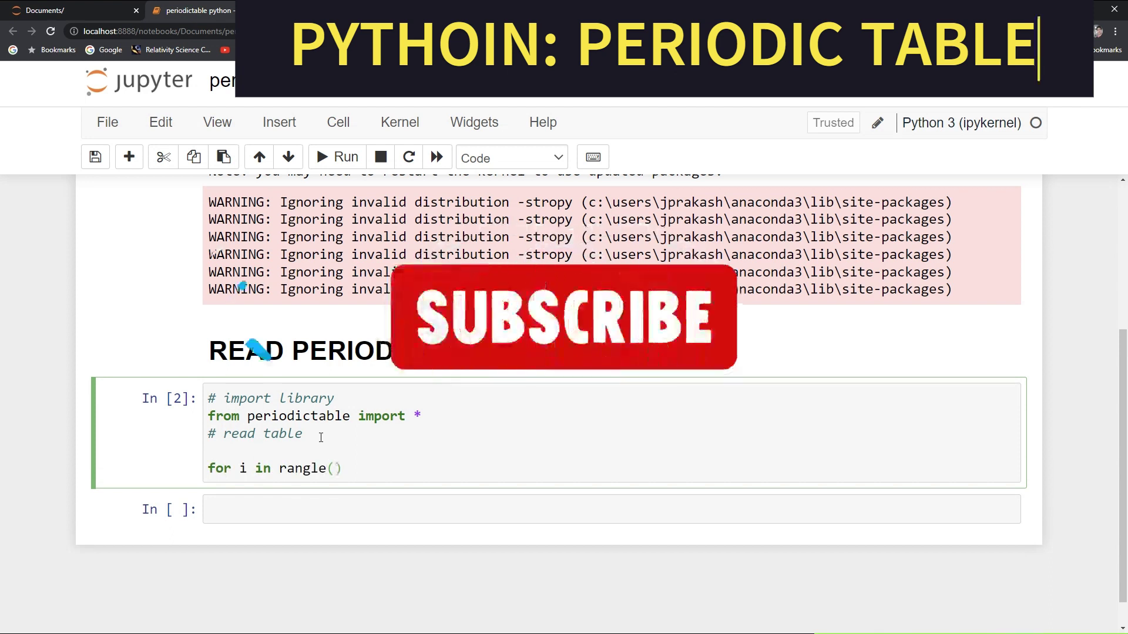
type("1")
type(",")
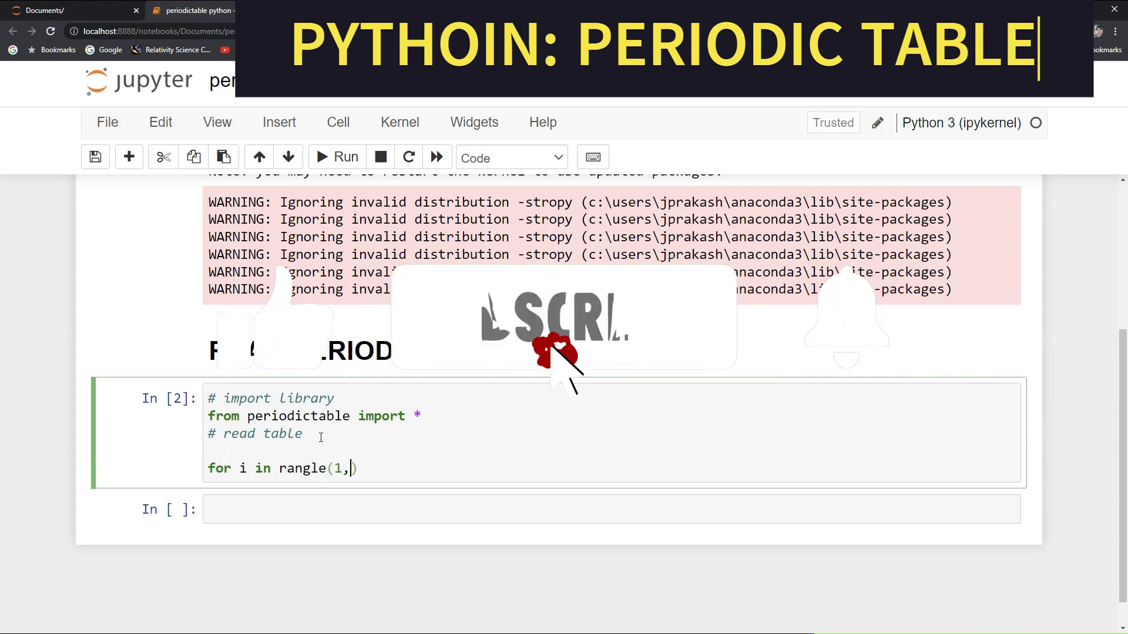
type("119")
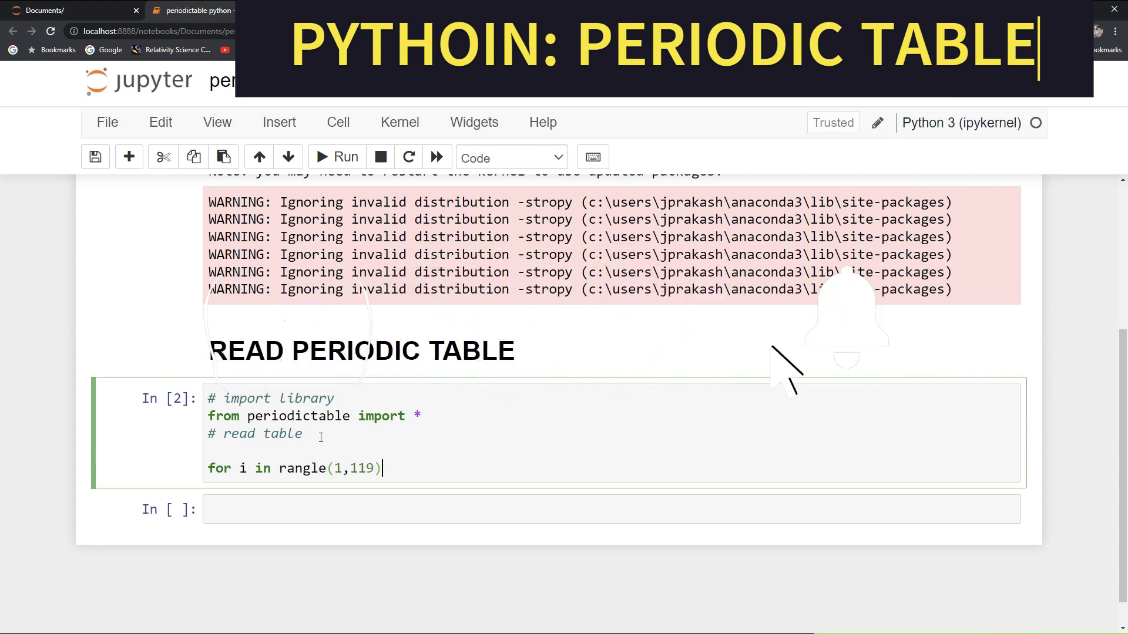
type(":")
key("Return")
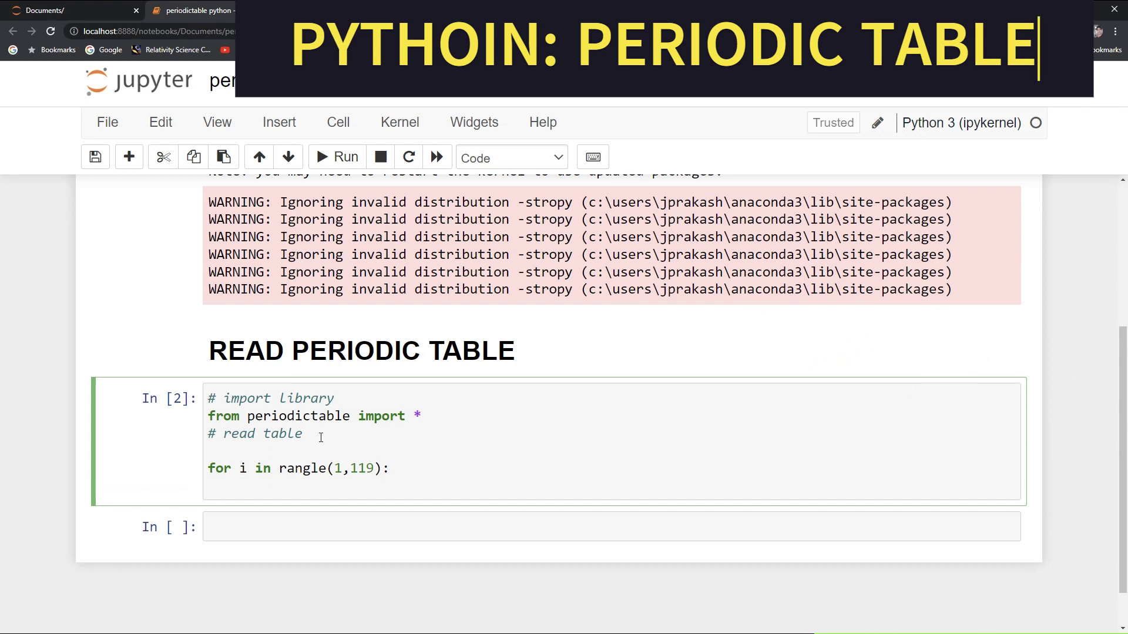
type("print")
type("()")
- Correct 'rangle' to 'range', save, and run the loop to list element symbols H, He, Li…
left_click(313, 469)
key("BackSpace")
left_click(287, 487)
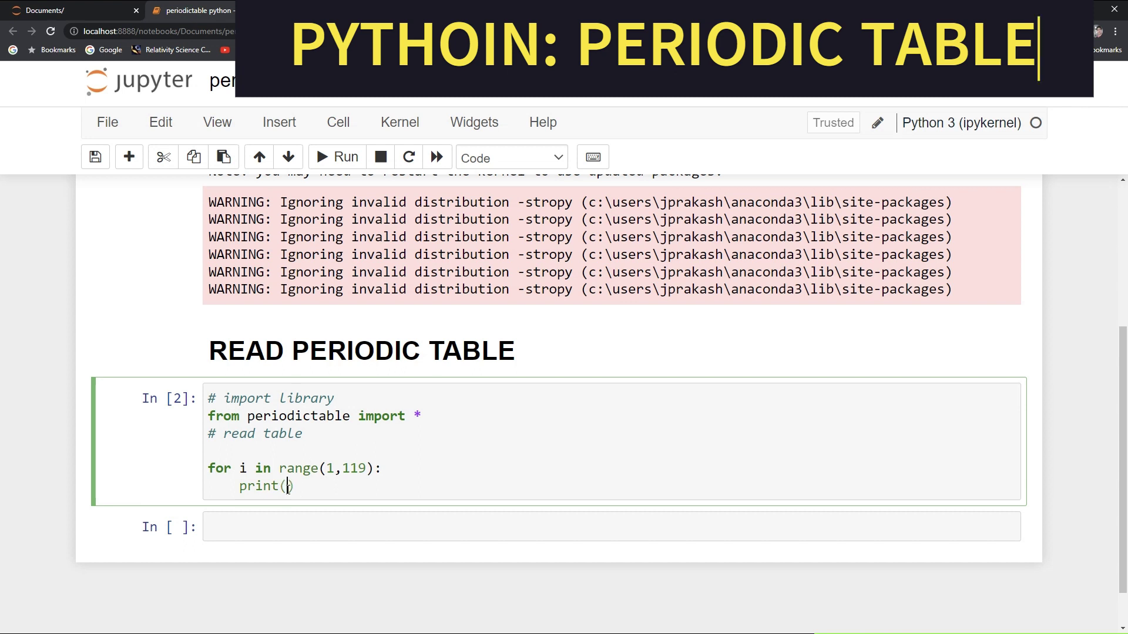
type("ele")
type("ments")
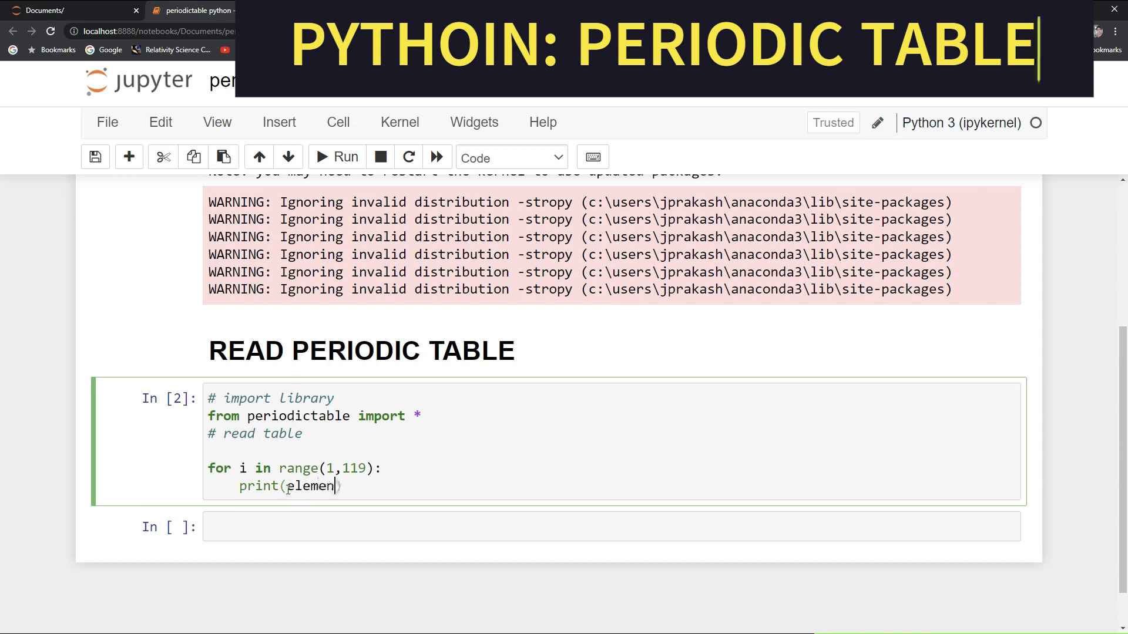
key("ctrl+s")
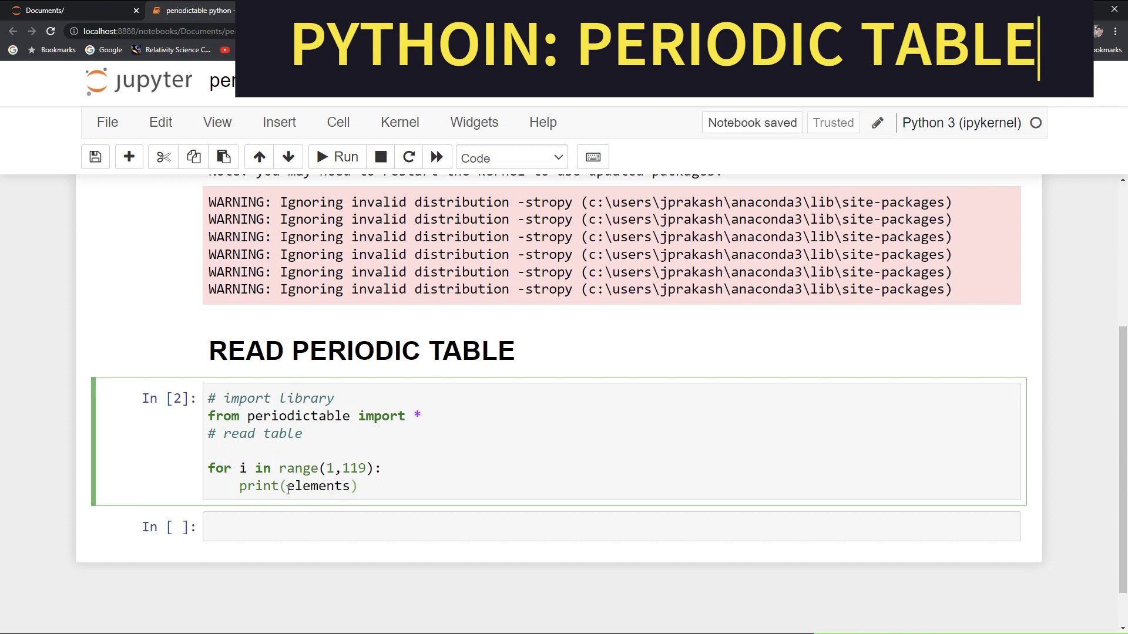
type("[i]")
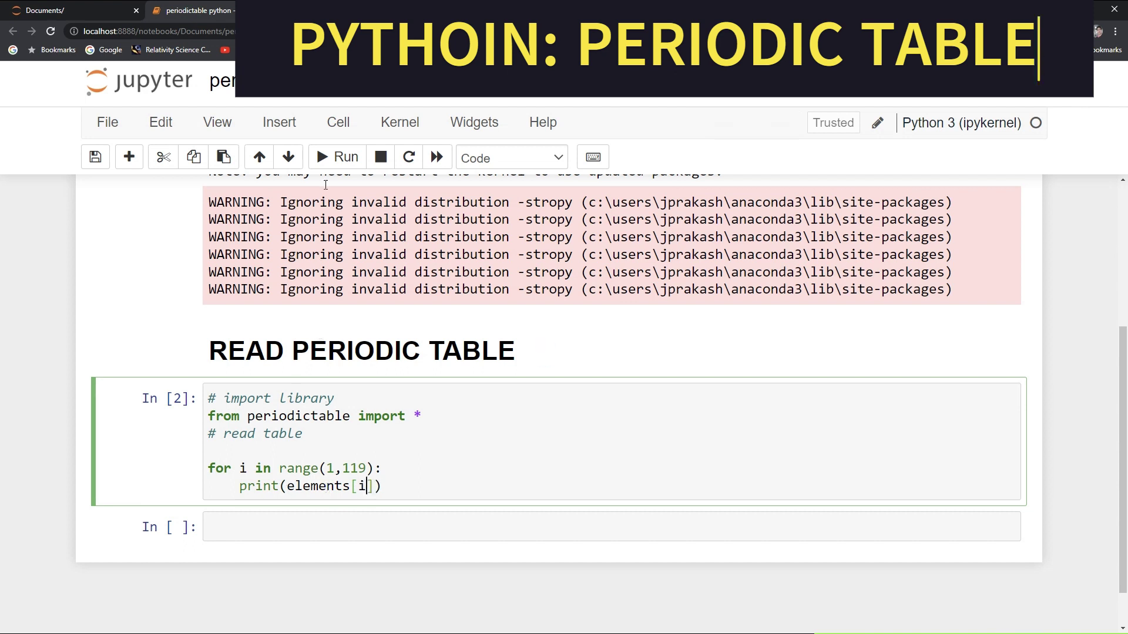
left_click(338, 158)
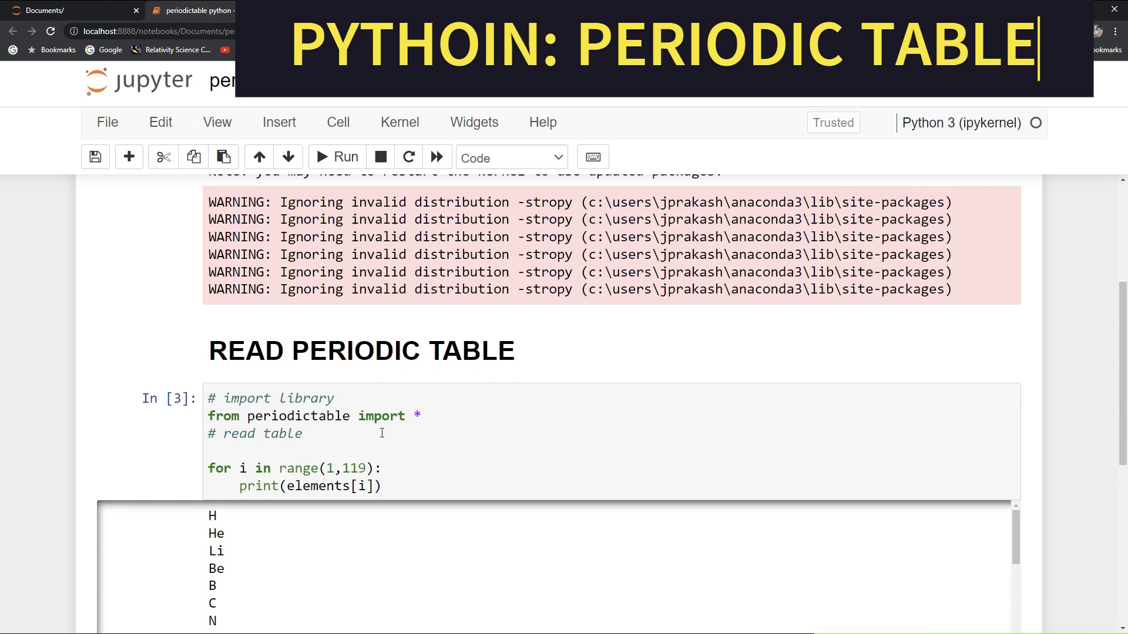
left_click_drag(1124, 335, 1123, 424)
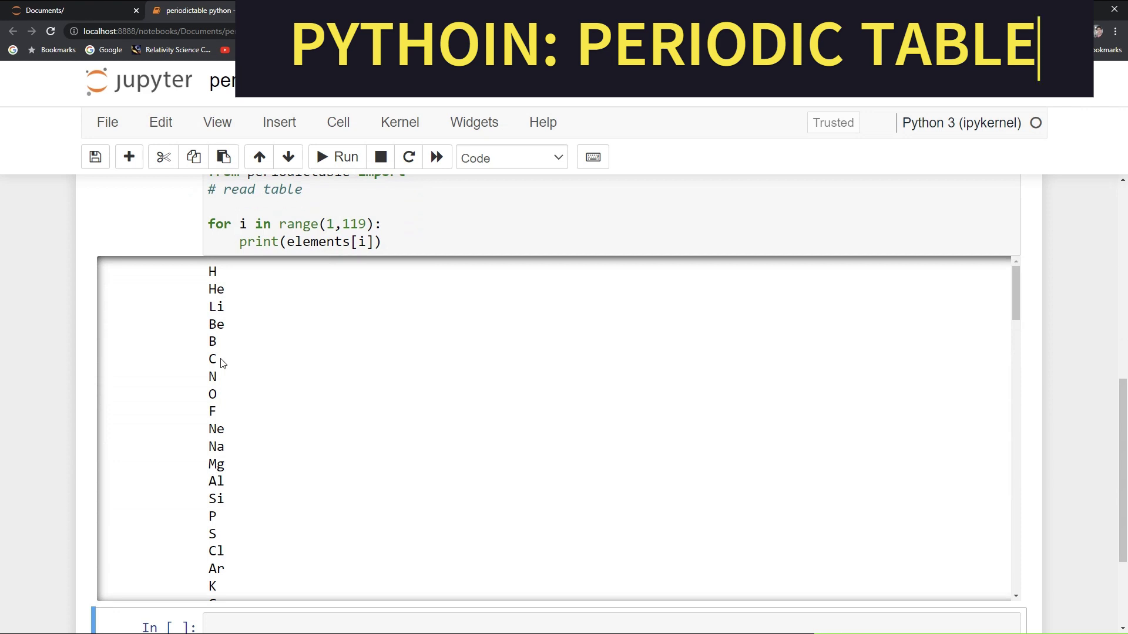
- Add a comma and a copied second elements[i] to the print call, ready for .name
left_click(376, 242)
type(",")
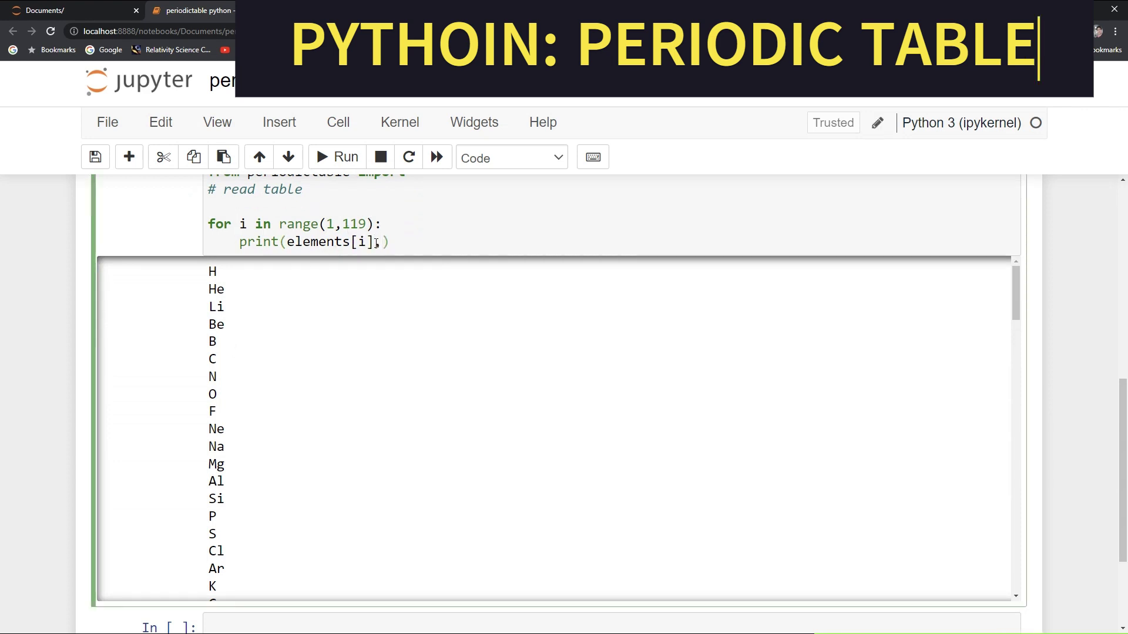
left_click_drag(374, 241, 288, 241)
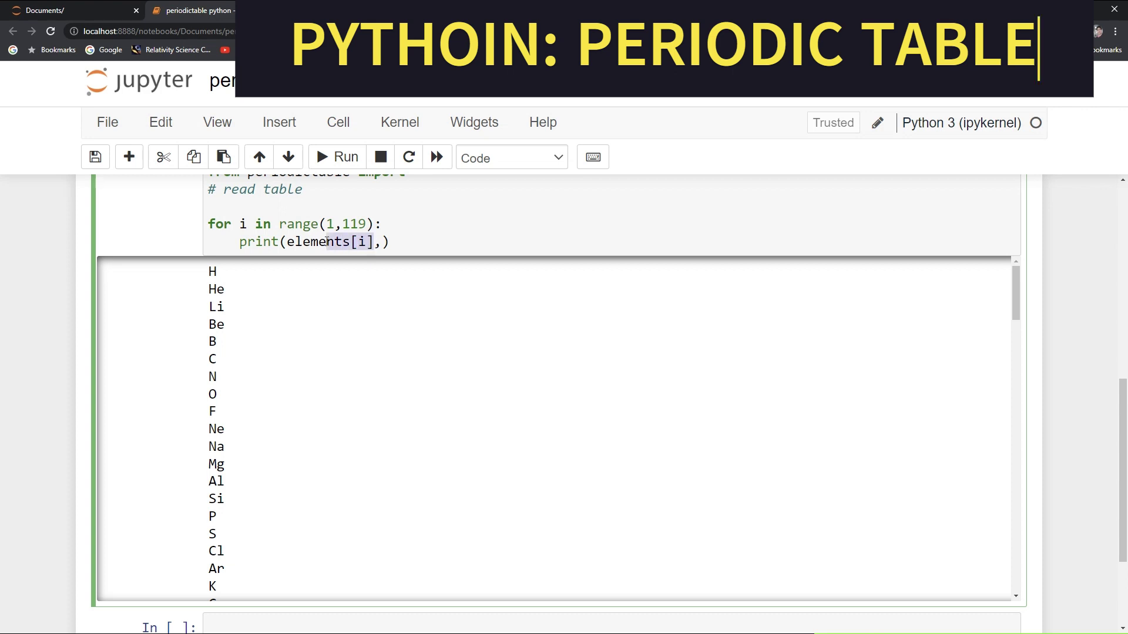
right_click(286, 243)
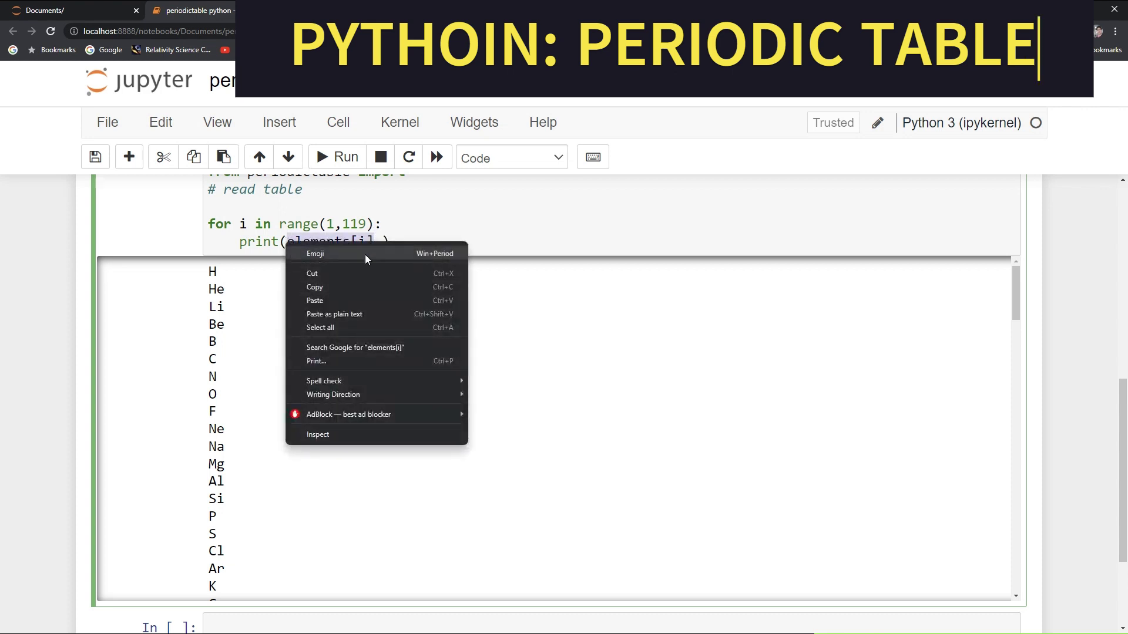
left_click(344, 288)
left_click(379, 242)
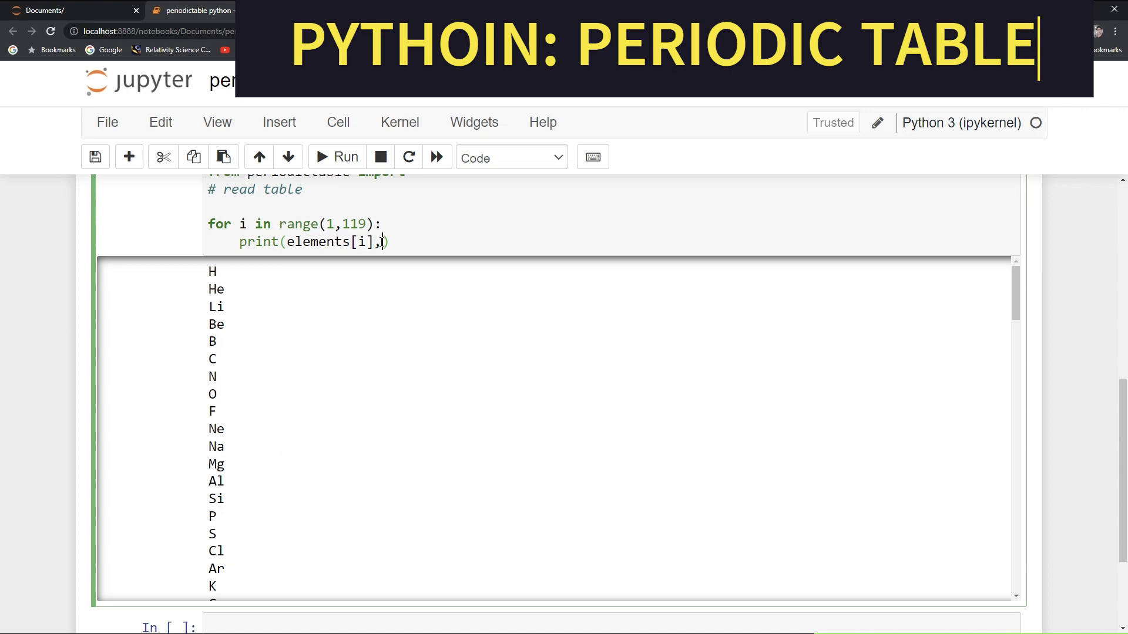
key("ctrl+v")
type(".")
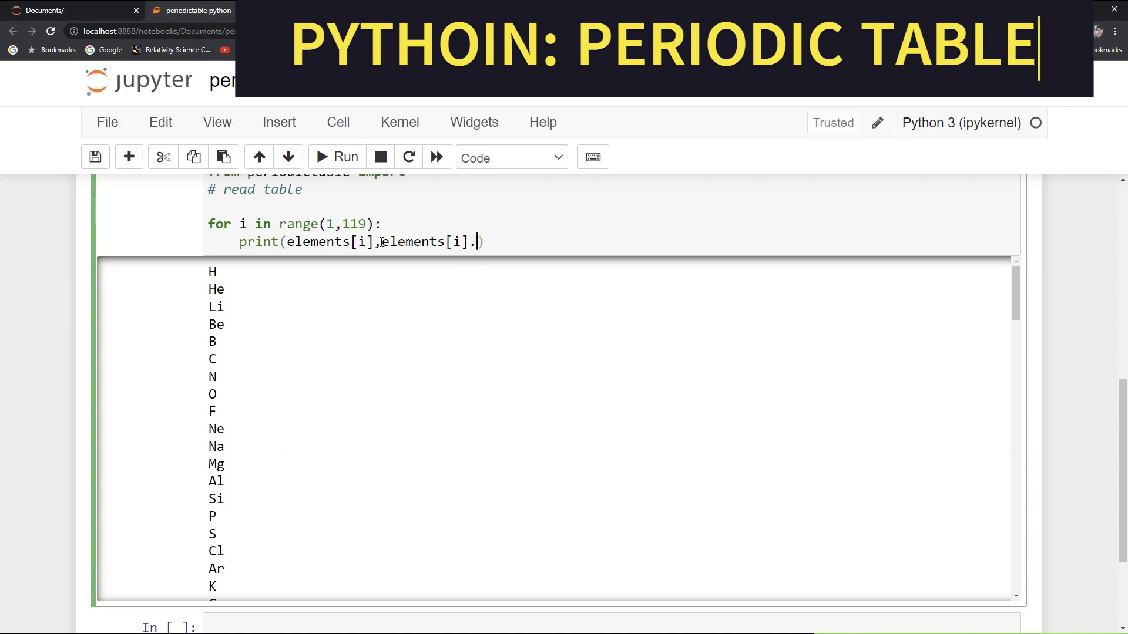
type("name")
- Run the loop to print symbols with names, from H hydrogen to Og oganesson
left_click(335, 158)
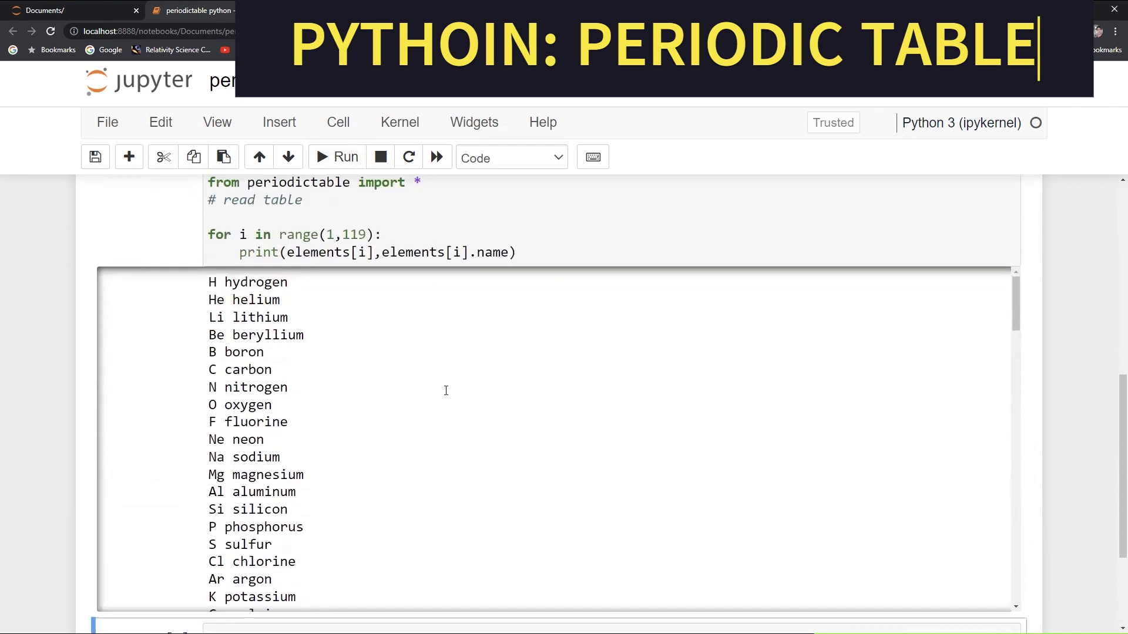
scroll(446, 390, "down", 1)
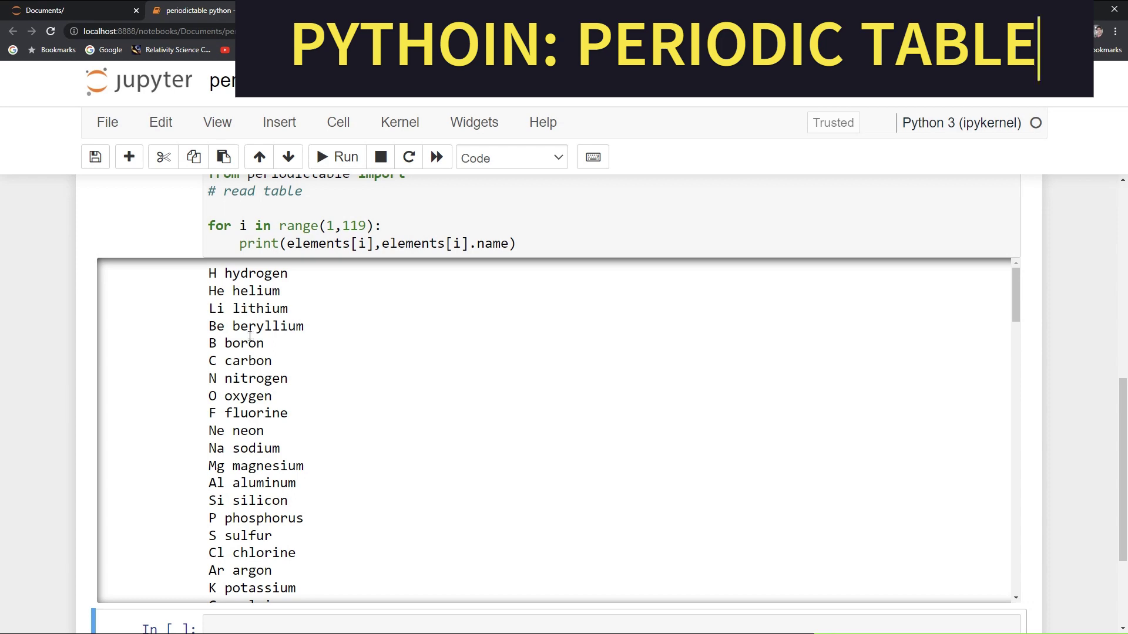
scroll(251, 337, "down", 5)
scroll(264, 352, "down", 5)
scroll(264, 397, "down", 5)
scroll(292, 471, "down", 5)
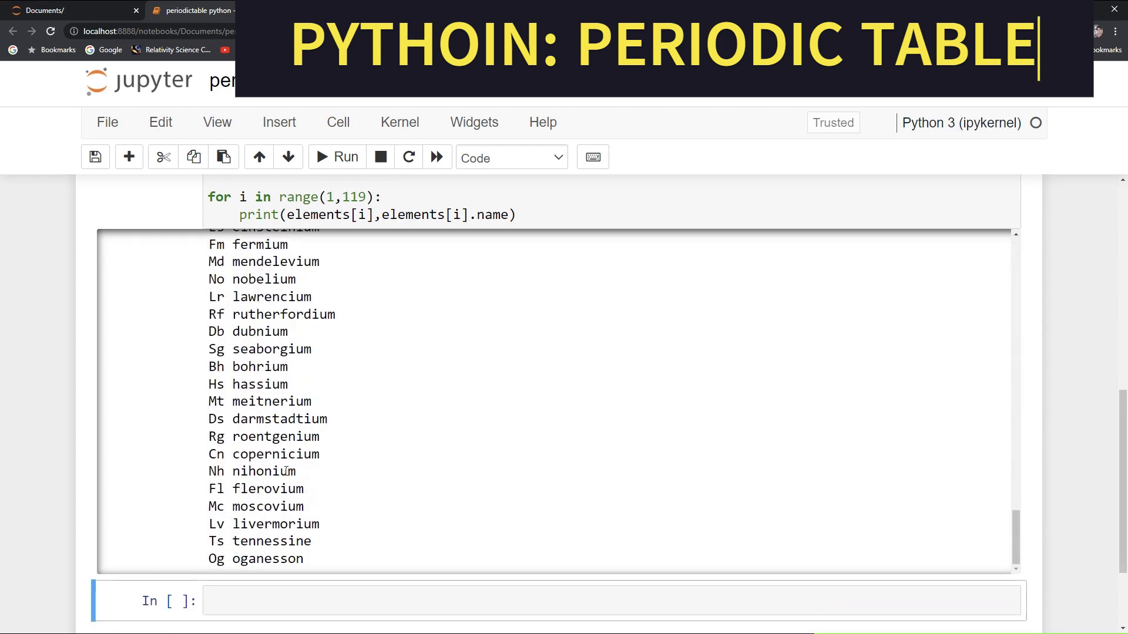
scroll(290, 471, "down", 2)
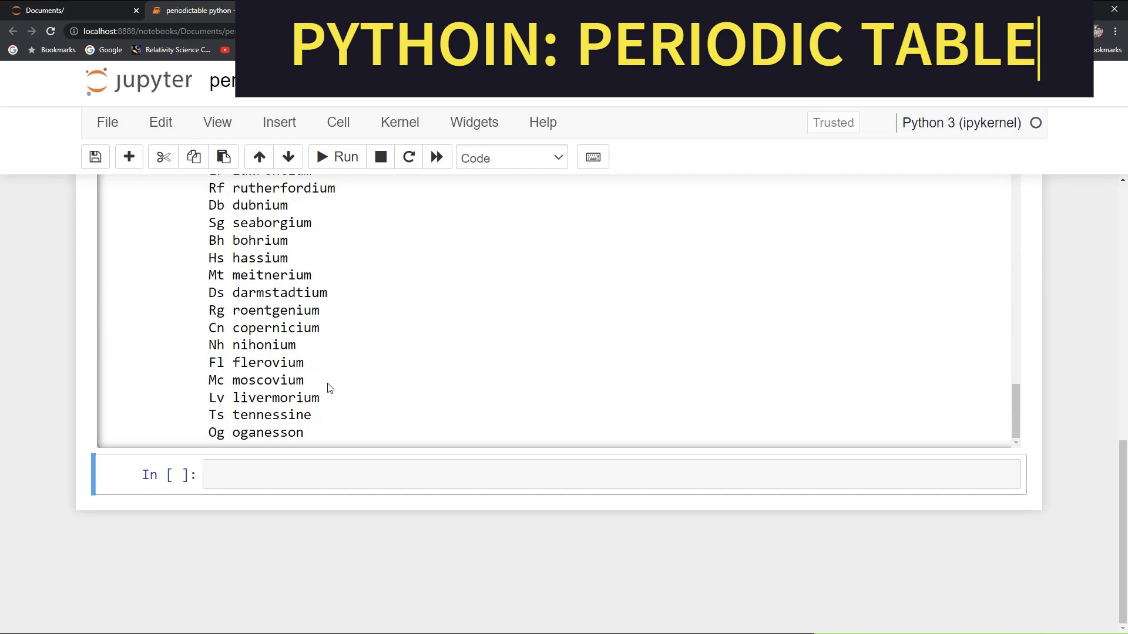
scroll(327, 388, "up", 5)
scroll(326, 387, "up", 5)
scroll(326, 388, "up", 5)
scroll(327, 387, "up", 8)
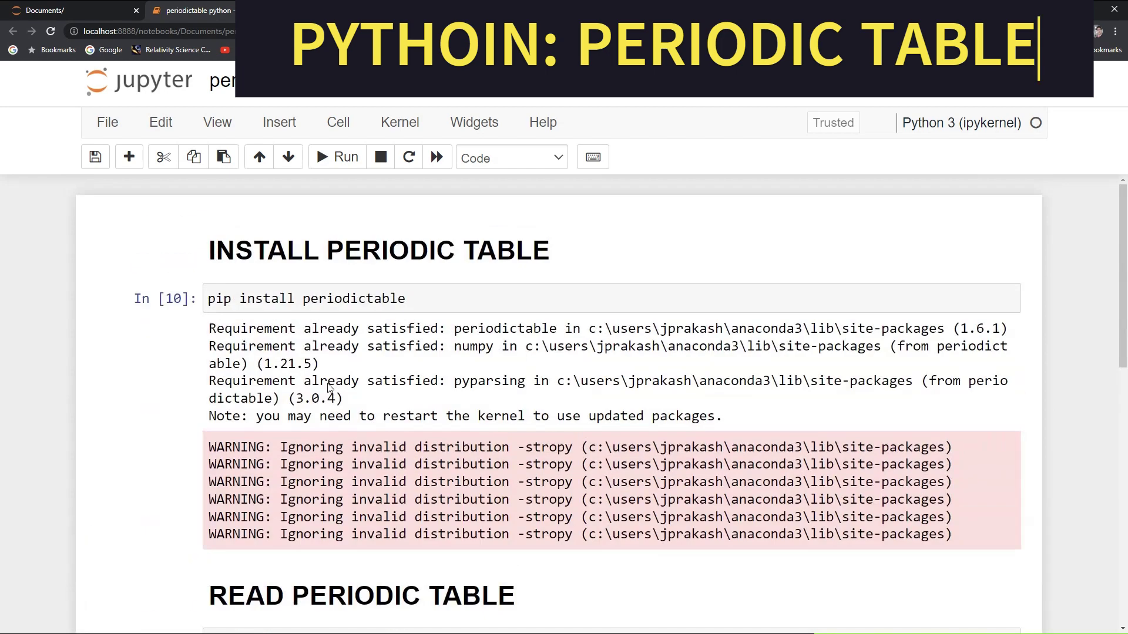
scroll(327, 388, "down", 3)
scroll(334, 379, "down", 3)
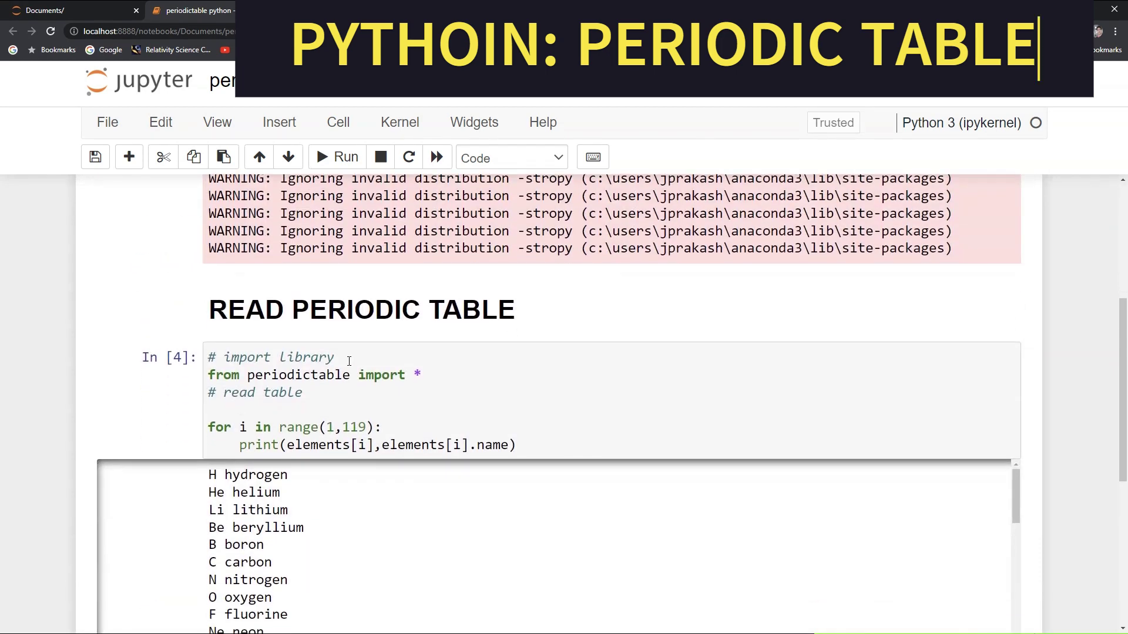
- Put elements[i].number first in print, removing the stray comma and duplicated 'i]'
left_click(285, 446)
type(",elements[i]")
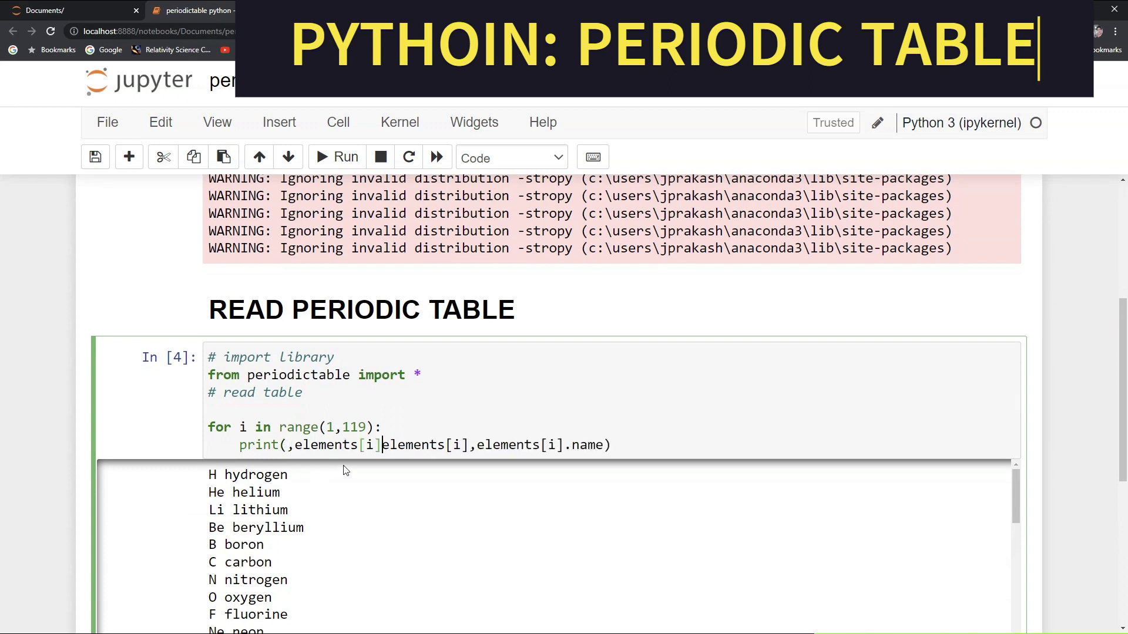
key("Home")
key("BackSpace")
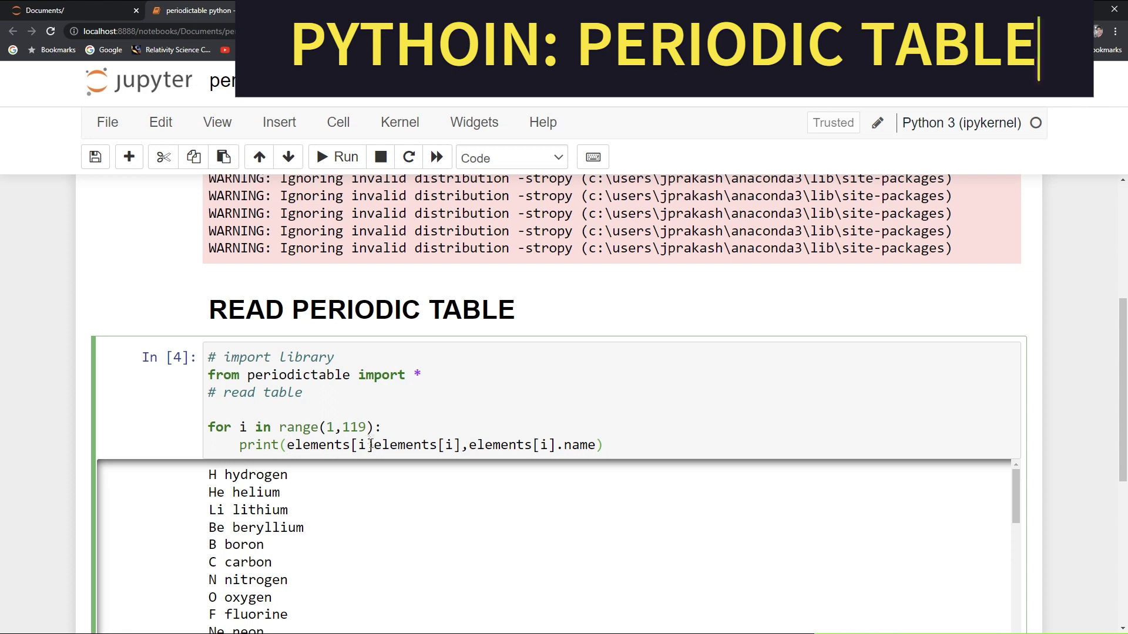
left_click(370, 444)
key("BackSpace")
key("BackSpace")
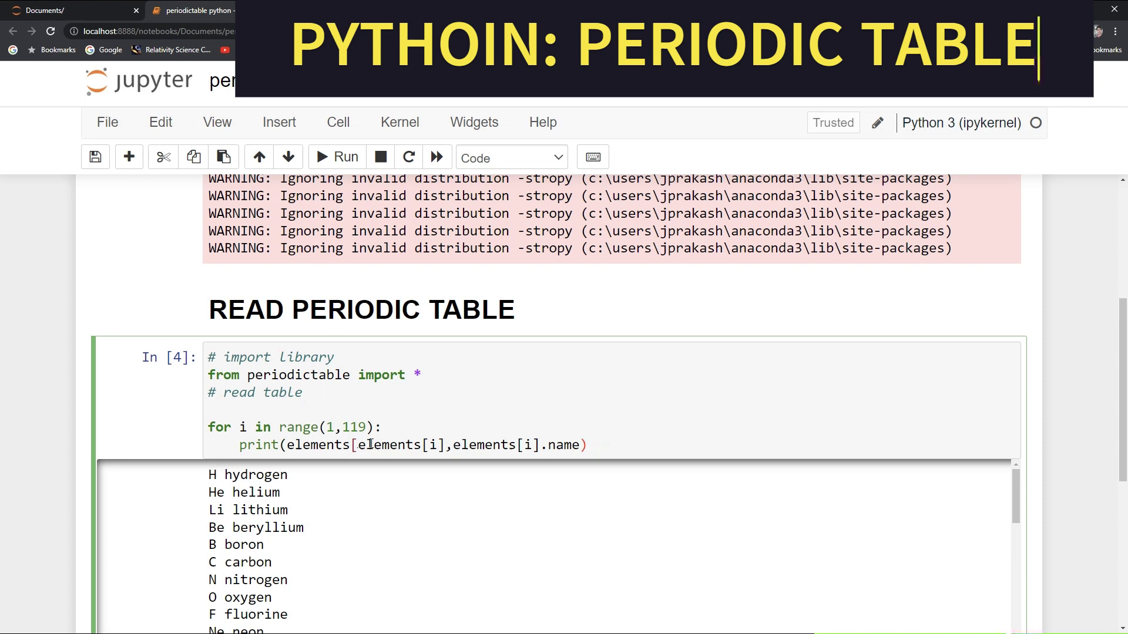
type("i].number")
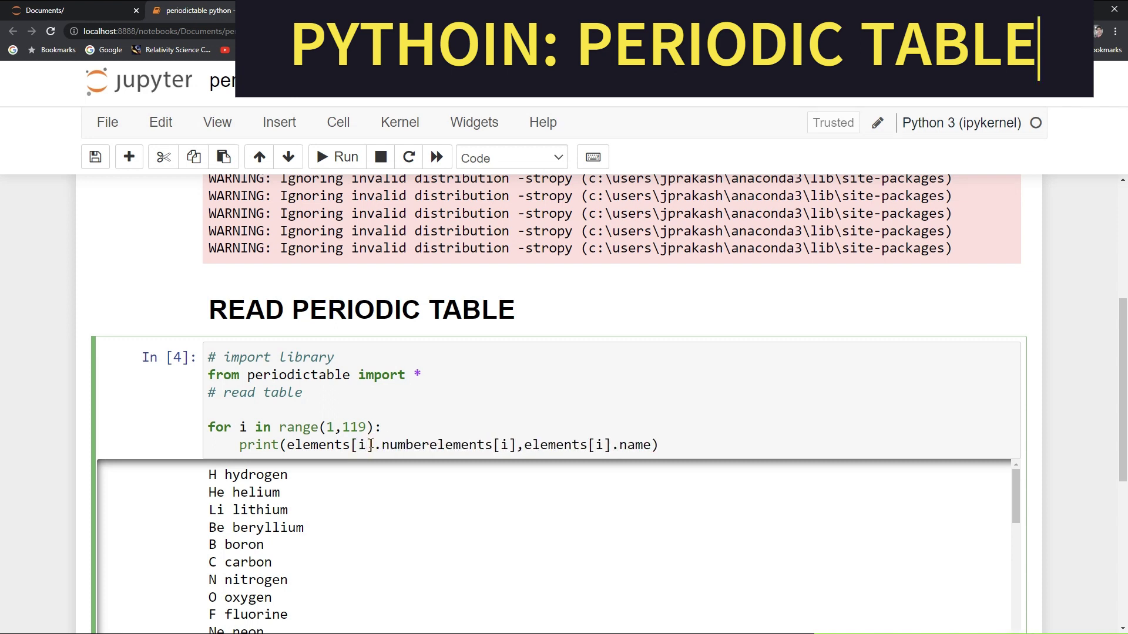
type(",")
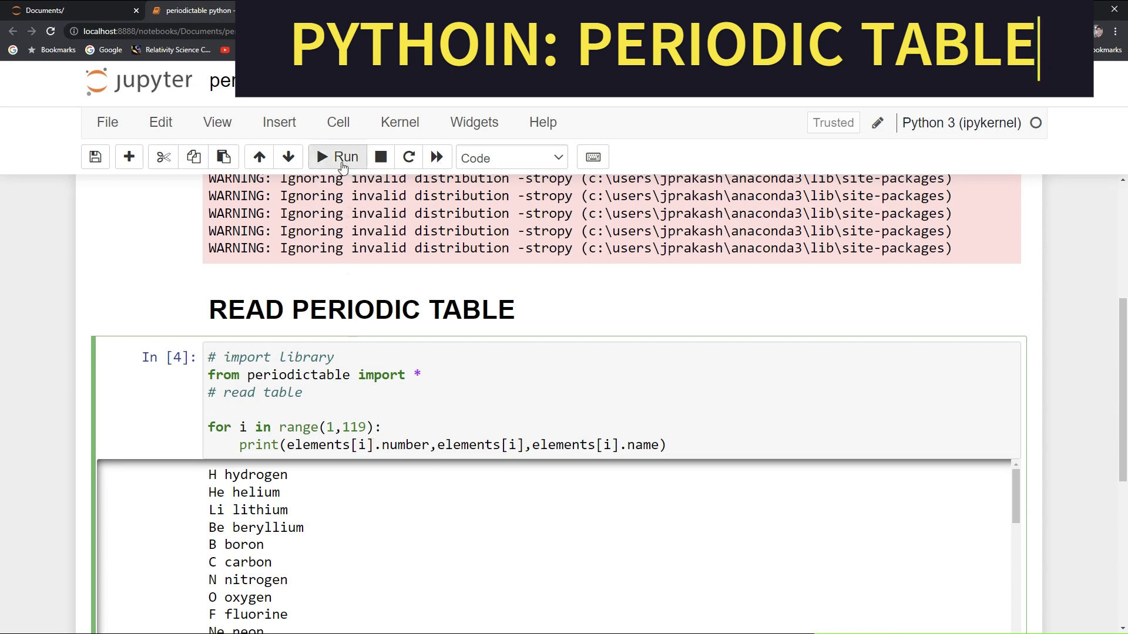
- Rerun the loop and review the list from 1 H hydrogen to 118 Og oganesson
left_click(340, 157)
scroll(432, 535, "down", 3)
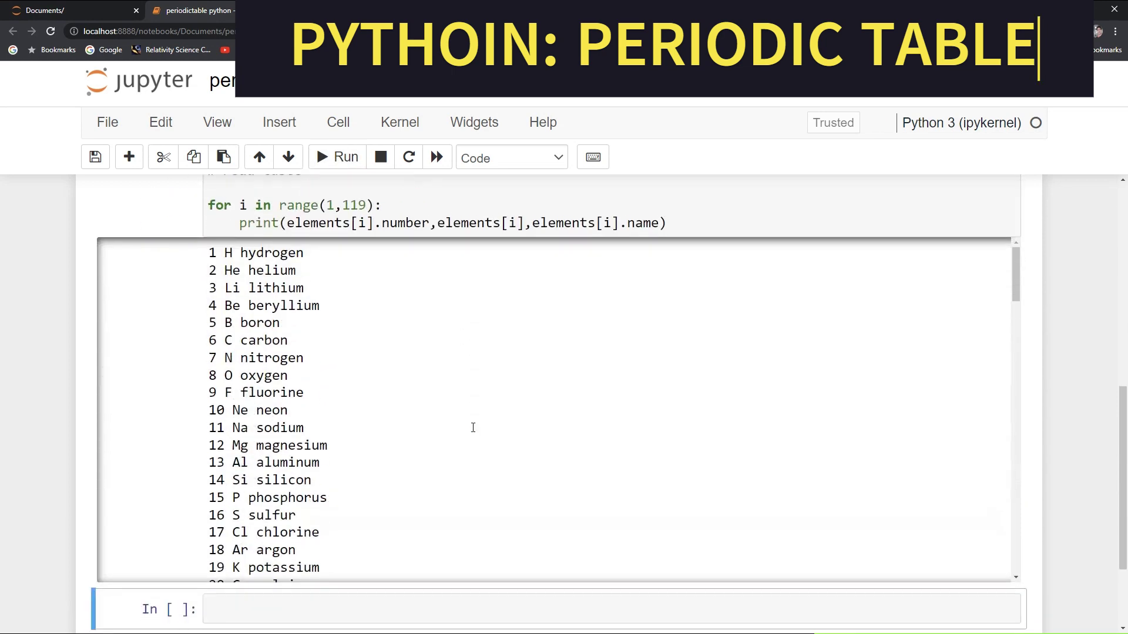
scroll(400, 451, "down", 1)
scroll(331, 420, "down", 8)
scroll(331, 421, "down", 8)
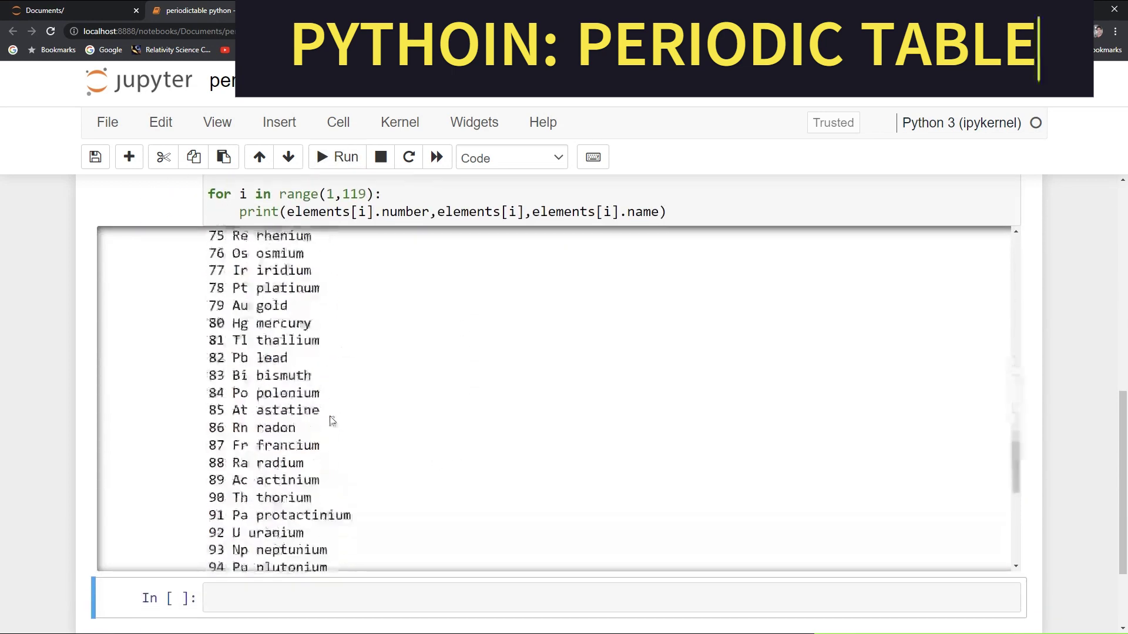
scroll(332, 421, "down", 6)
scroll(332, 420, "down", 2)
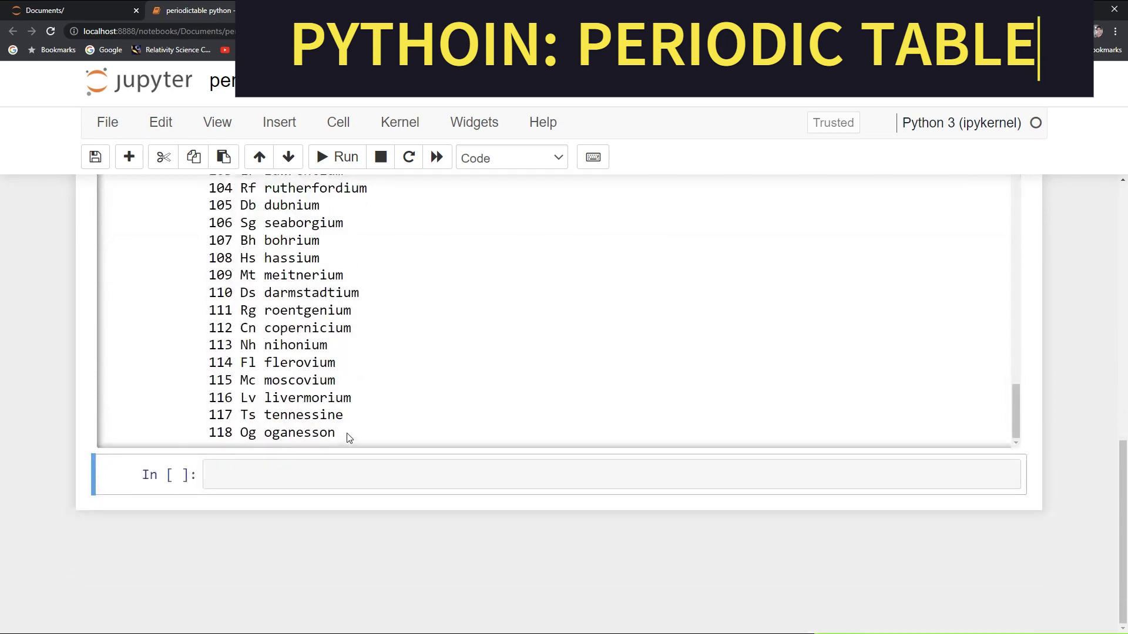
left_click_drag(347, 435, 412, 350)
left_click(411, 350)
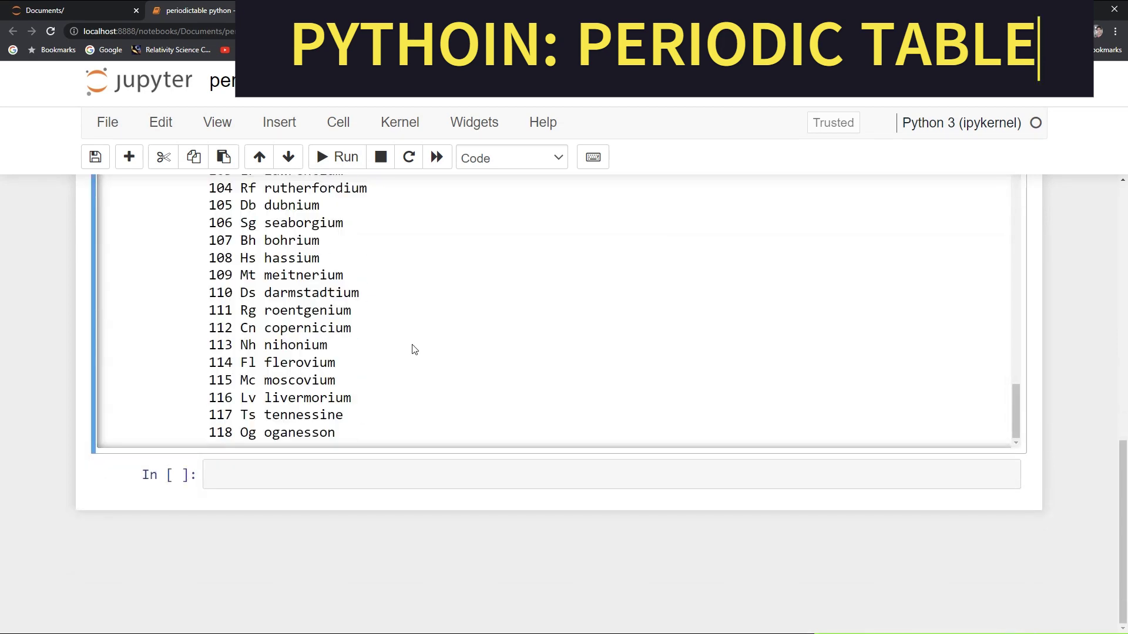
scroll(411, 350, "up", 5)
scroll(412, 350, "up", 4)
scroll(411, 350, "up", 5)
scroll(500, 578, "up", 2)
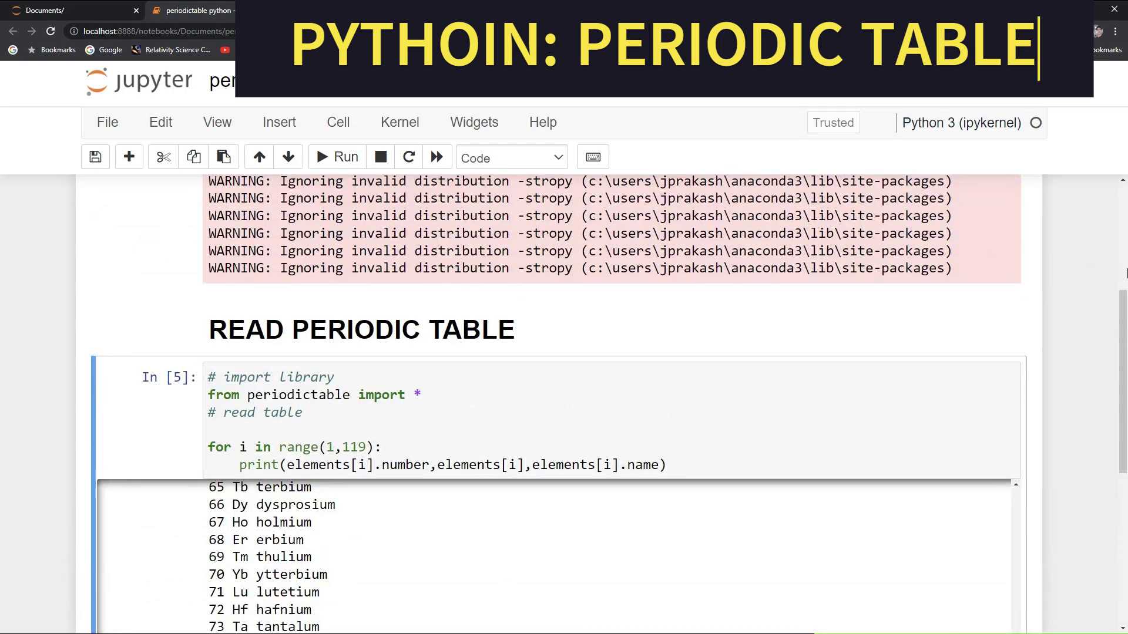
scroll(592, 455, "down", 3)
scroll(592, 456, "up", 2)
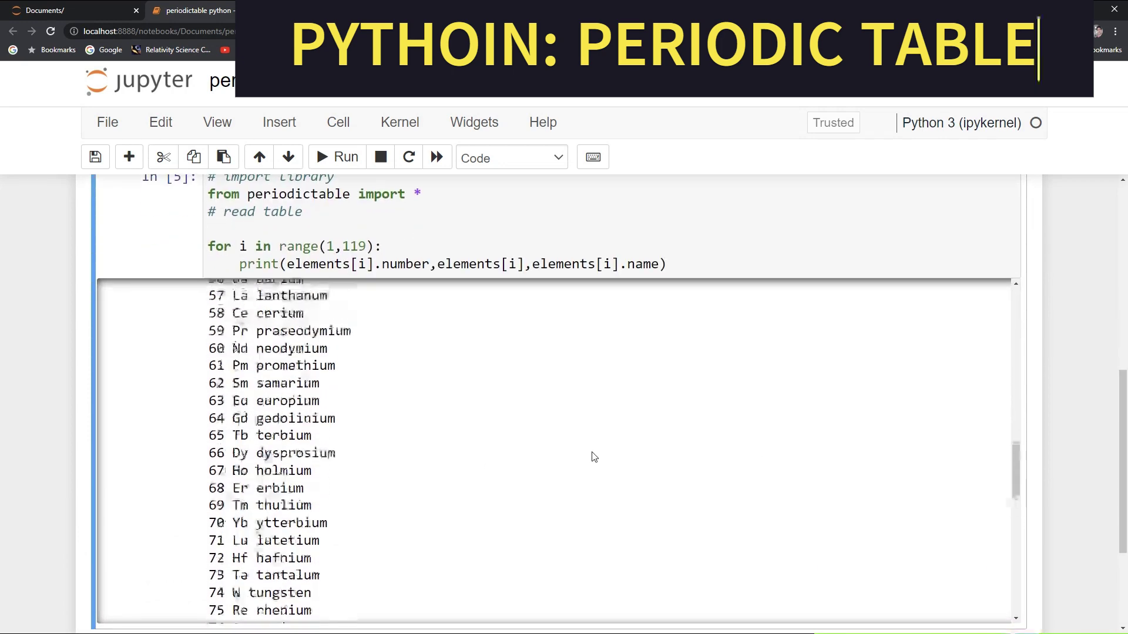
scroll(592, 456, "up", 5)
scroll(593, 456, "up", 5)
scroll(592, 456, "up", 4)
scroll(592, 455, "up", 2)
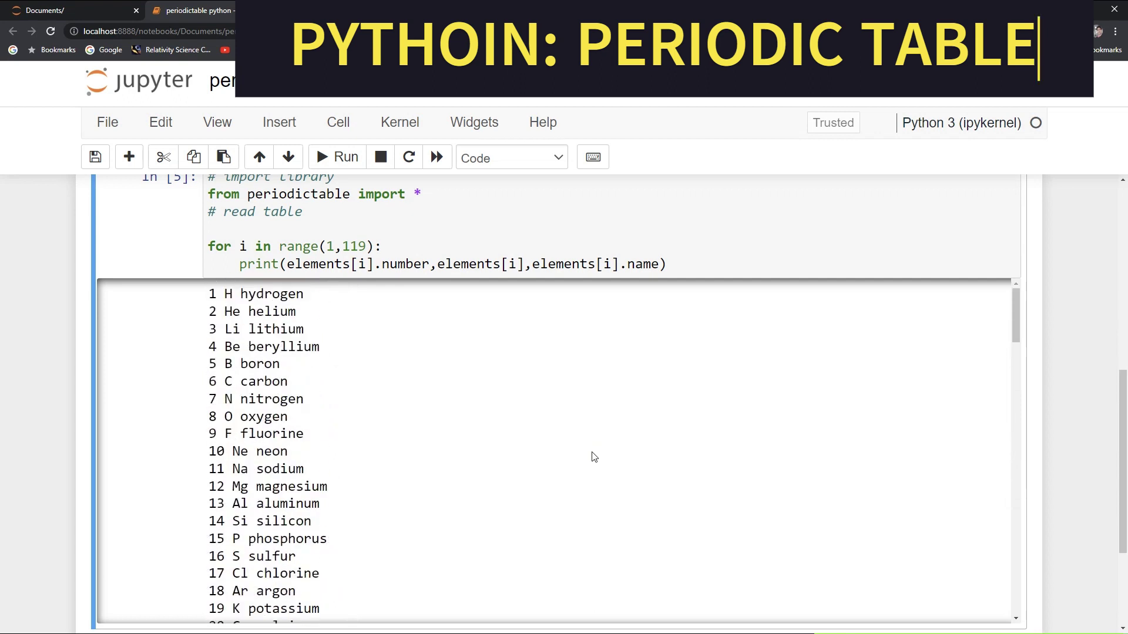
- Append ',elements[i].mass' to the print call and run it, showing 1.00794 for hydrogen
left_click(659, 264)
type(", ")
type("elements[i]")
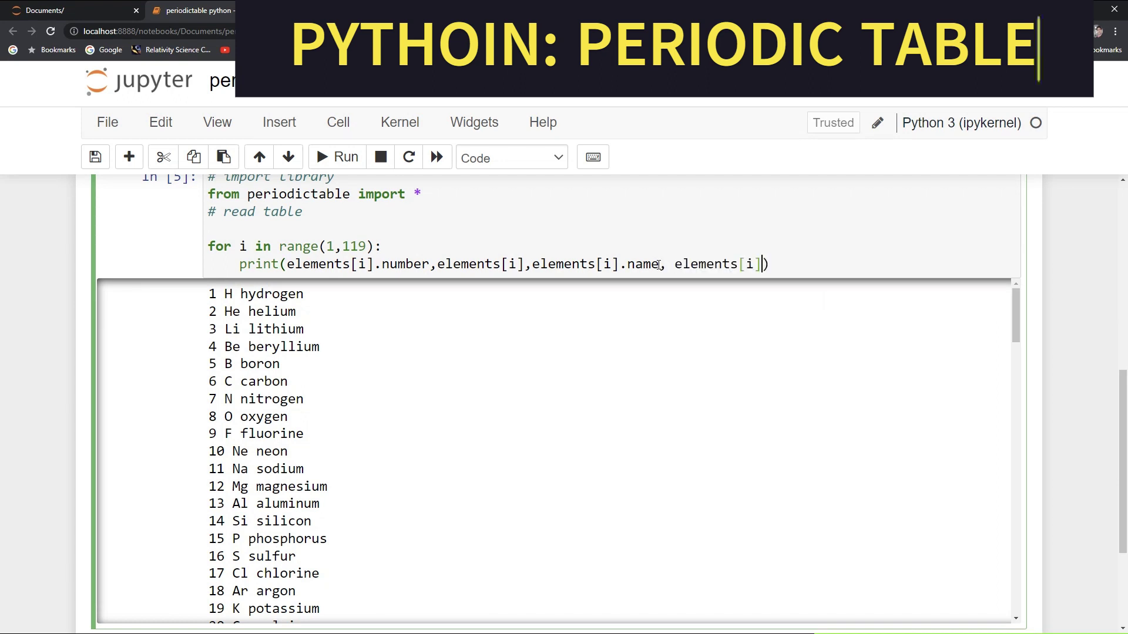
key("BackSpace")
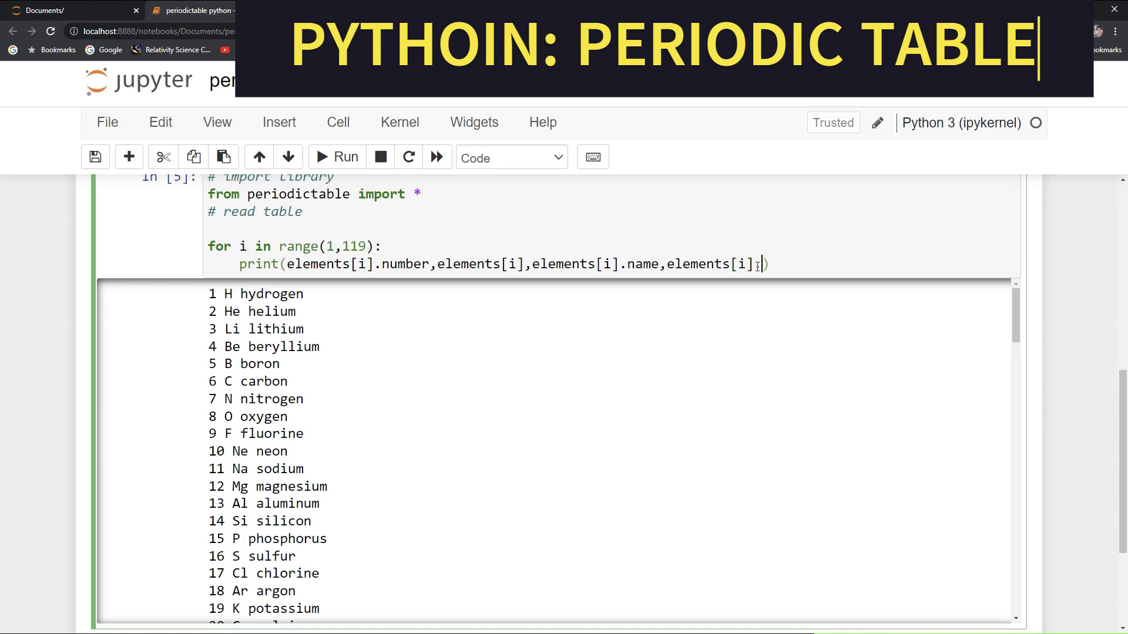
type(".mass")
left_click(336, 156)
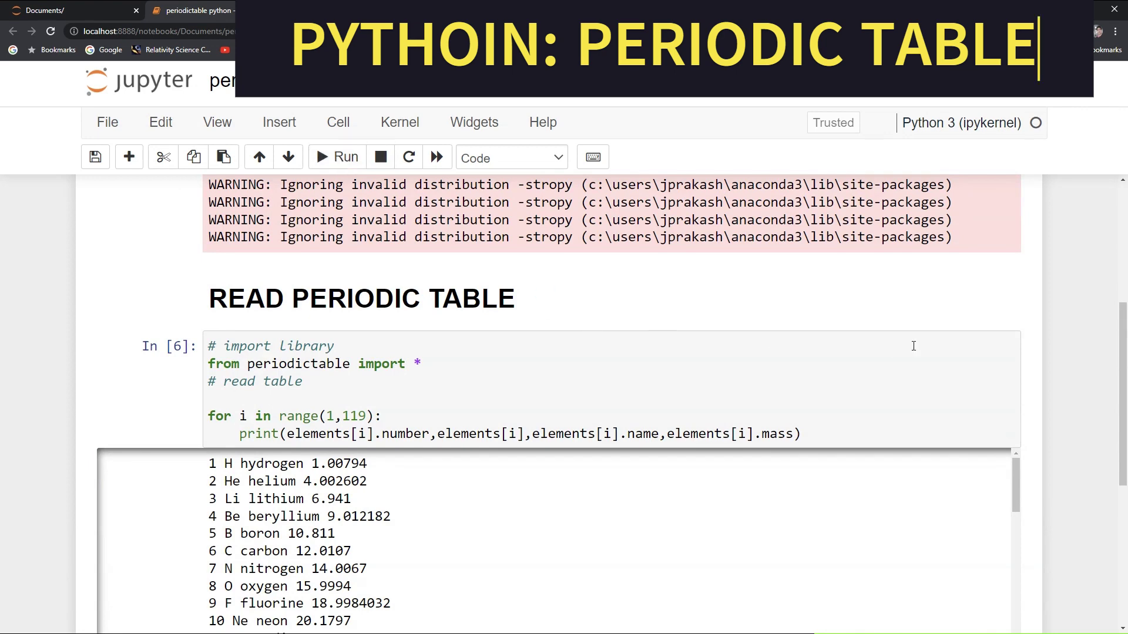
scroll(603, 366, "down", 3)
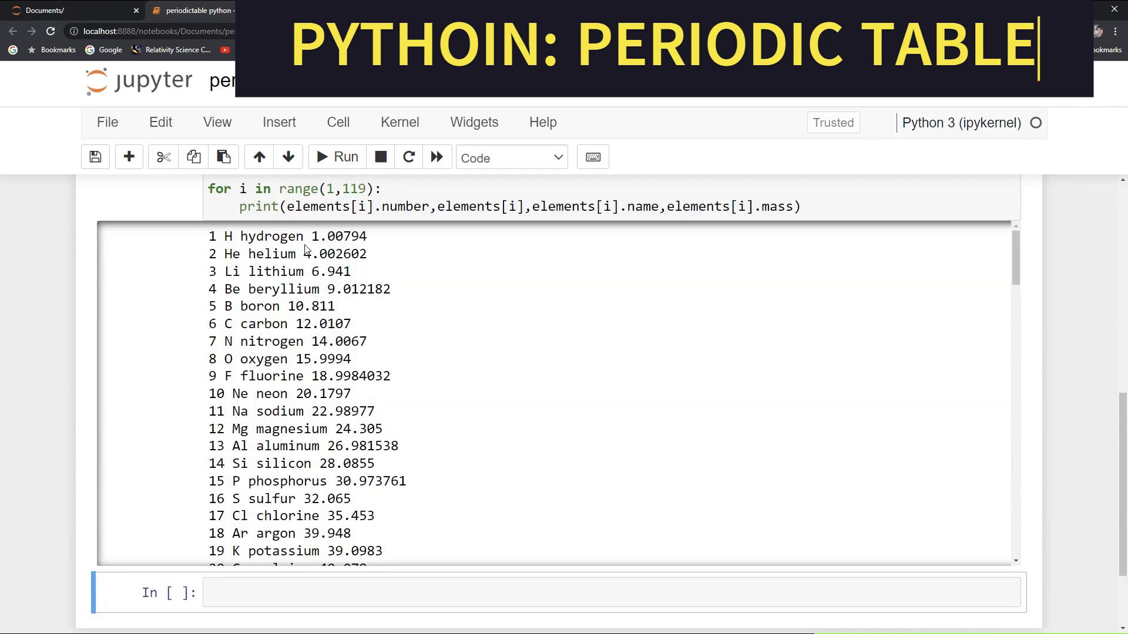
scroll(308, 248, "down", 2)
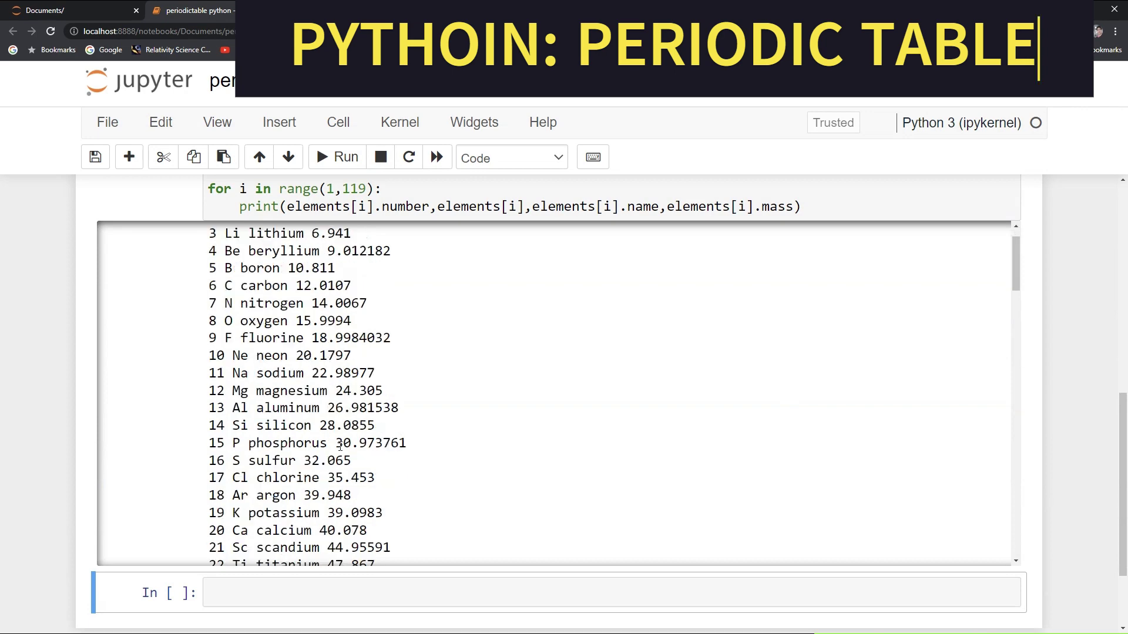
scroll(326, 352, "down", 3)
scroll(340, 445, "down", 3)
scroll(341, 444, "down", 3)
scroll(340, 444, "down", 2)
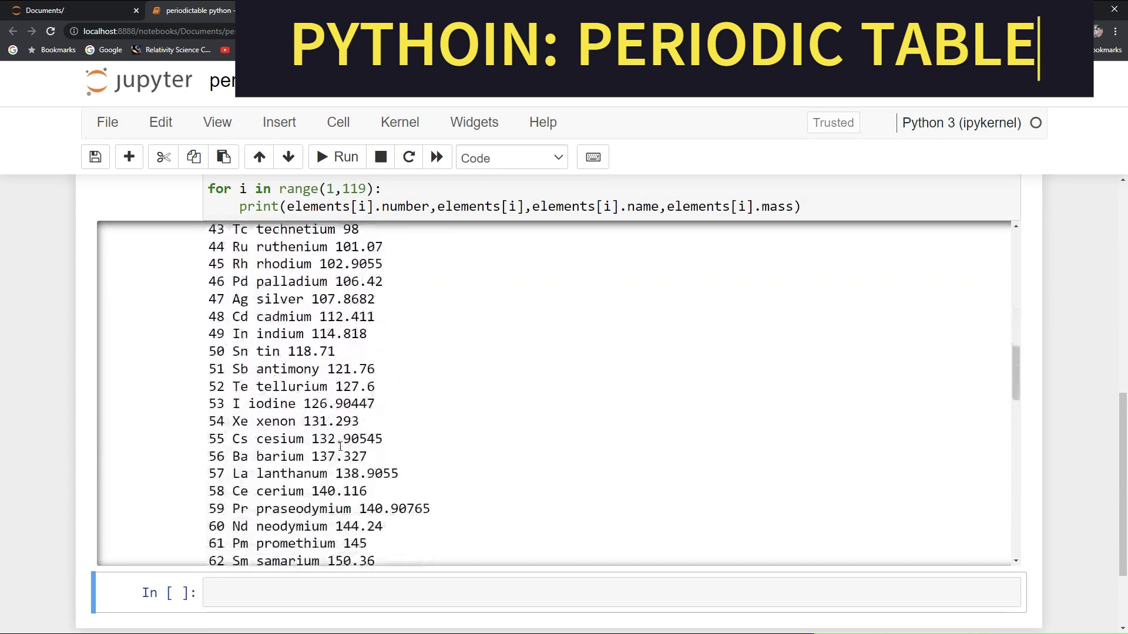
scroll(529, 352, "down", 1)
- Zoom the browser page in to read the code, then back to normal size
left_click(1114, 32)
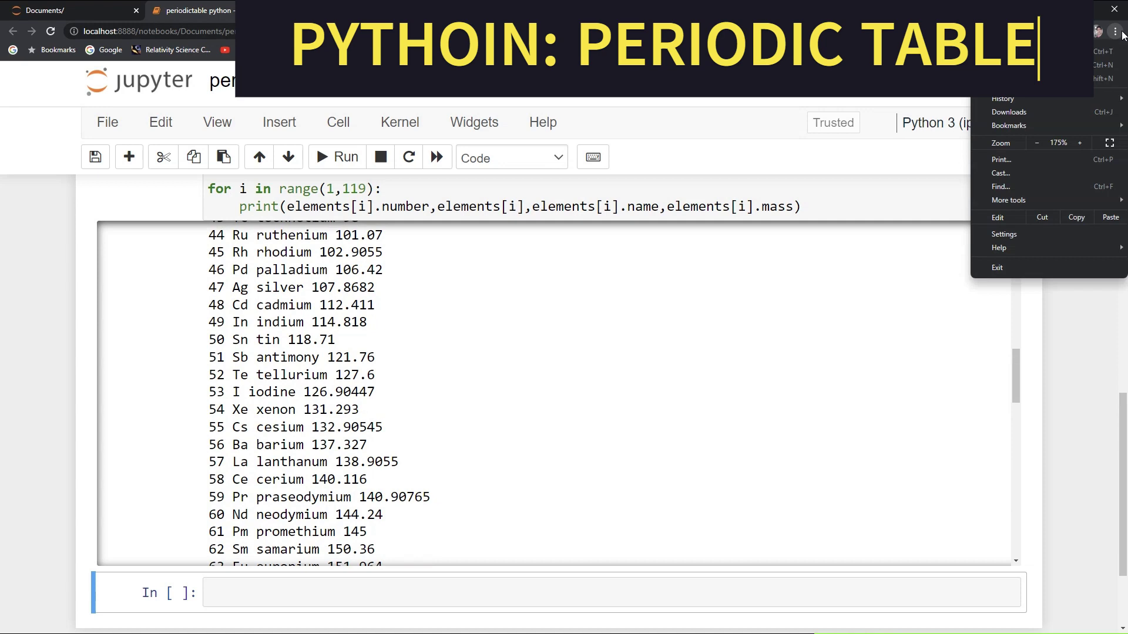
left_click(1080, 145)
left_click(1080, 143)
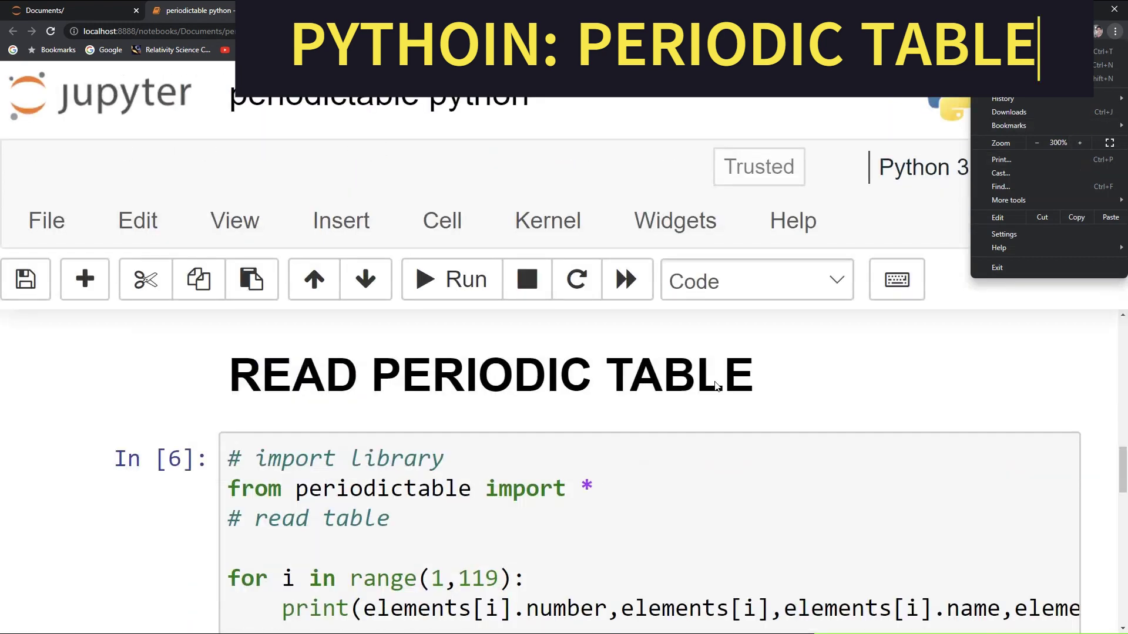
left_click(1036, 143)
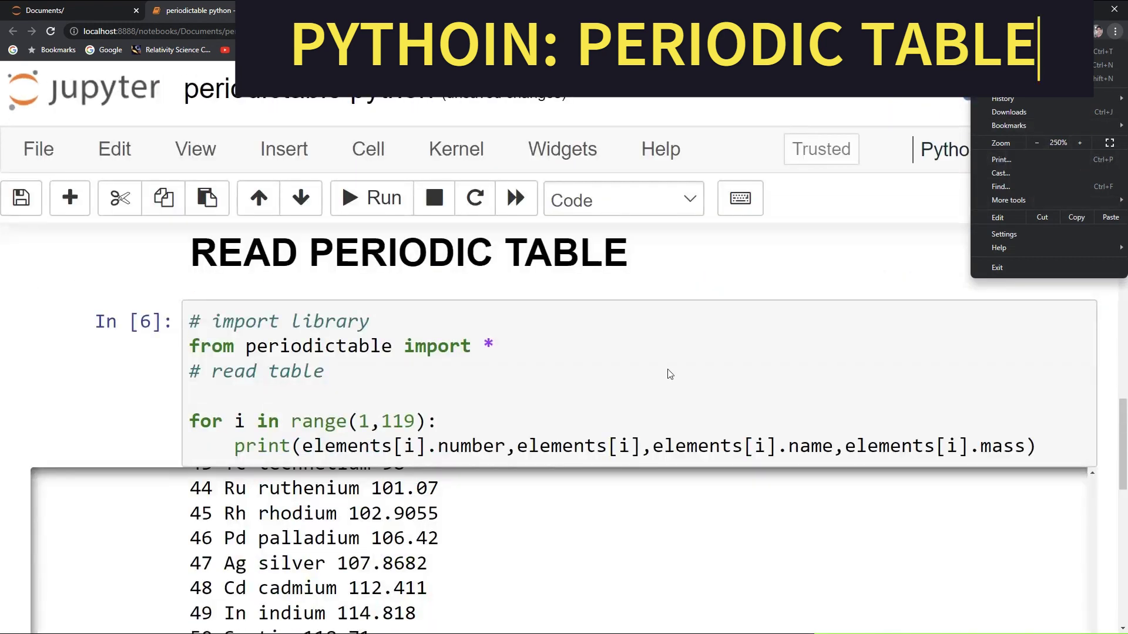
left_click(715, 275)
scroll(555, 531, "down", 4)
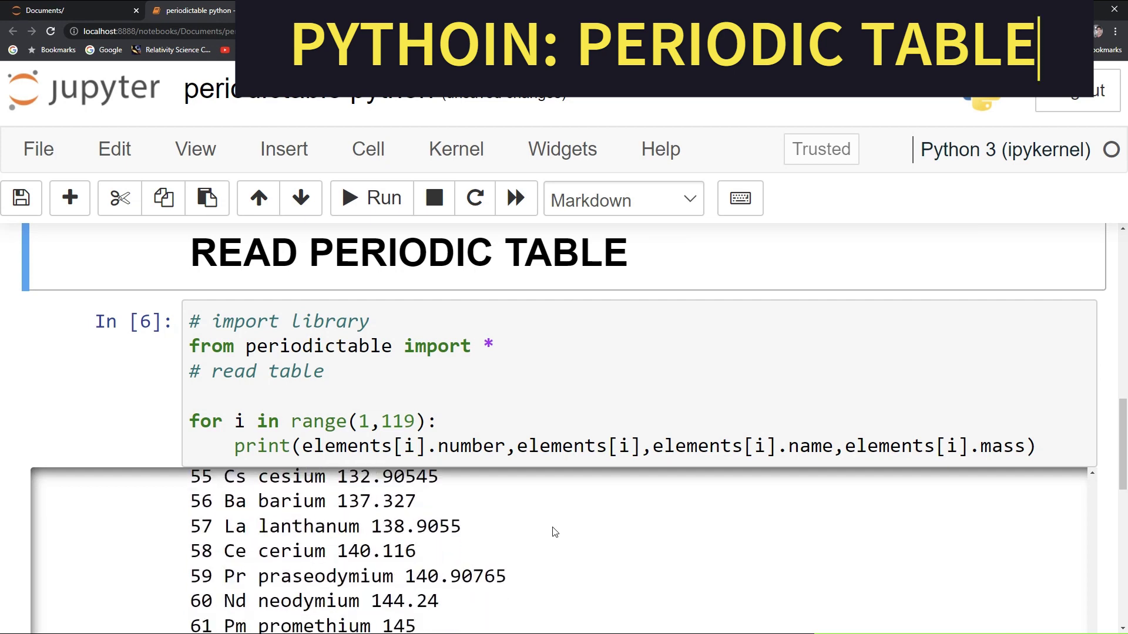
scroll(554, 532, "down", 3)
scroll(554, 532, "up", 1)
scroll(554, 532, "up", 2)
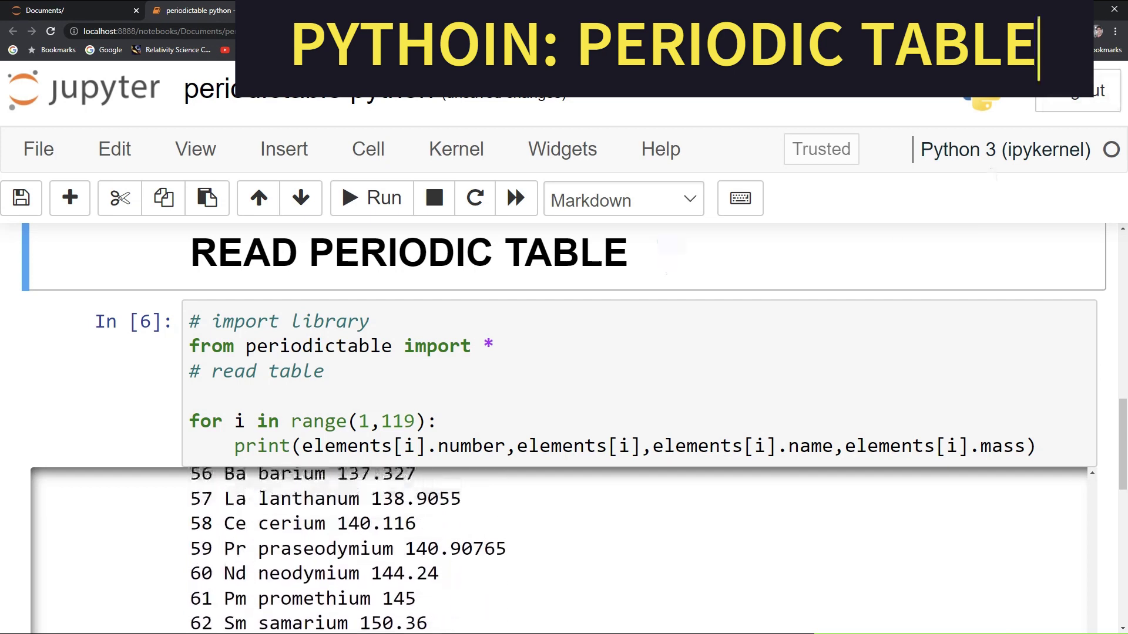
left_click(1115, 31)
left_click(1036, 143)
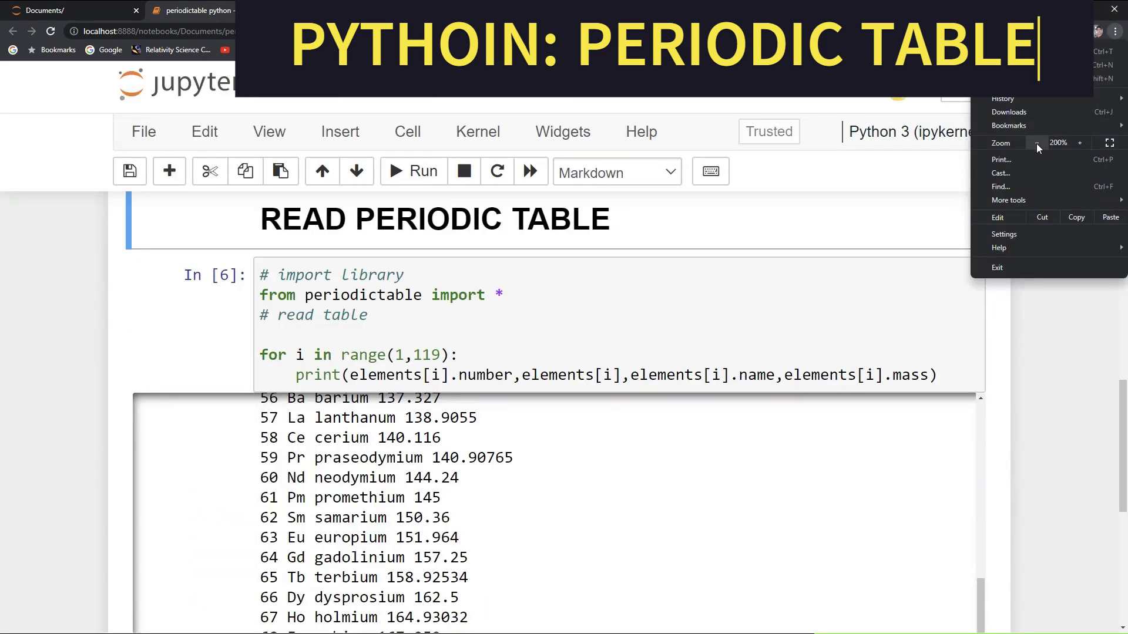
left_click(668, 386)
scroll(667, 386, "up", 5)
scroll(668, 387, "up", 5)
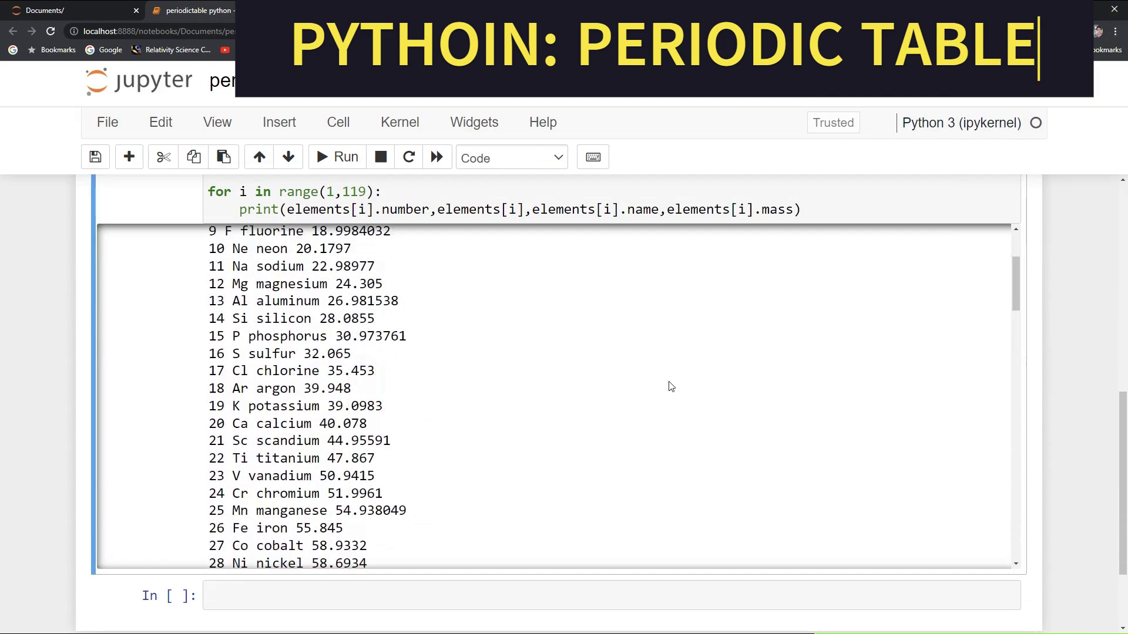
scroll(669, 385, "up", 5)
scroll(668, 386, "up", 3)
scroll(668, 386, "down", 3)
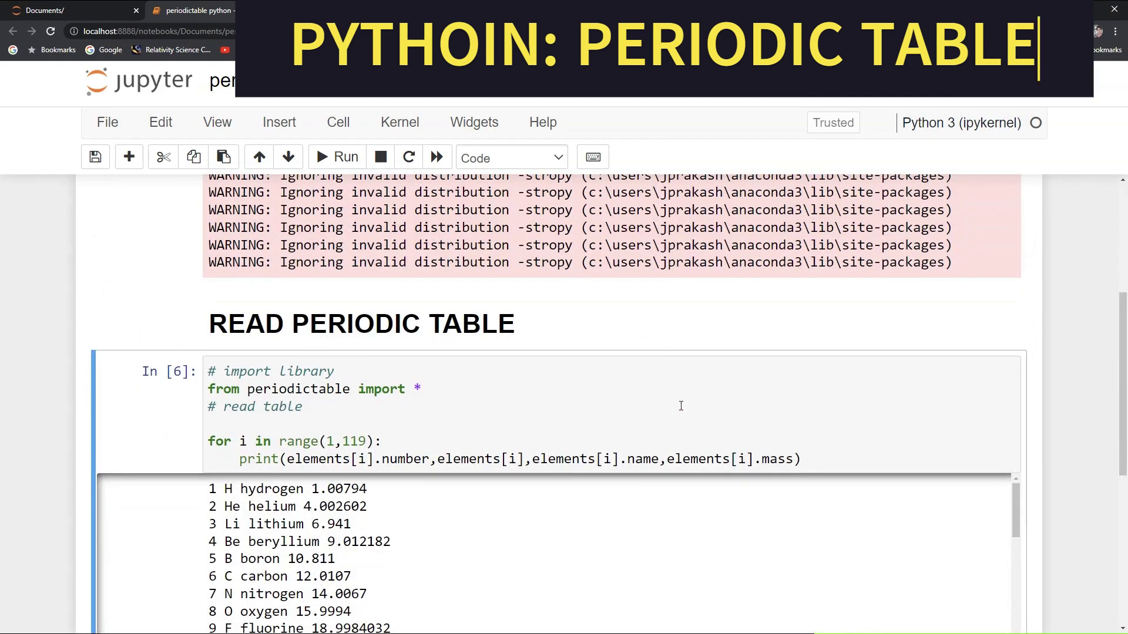
- Save, then add ',elements[i].covalent_radius' after the mass, fixing its misspelling
key("ctrl+s")
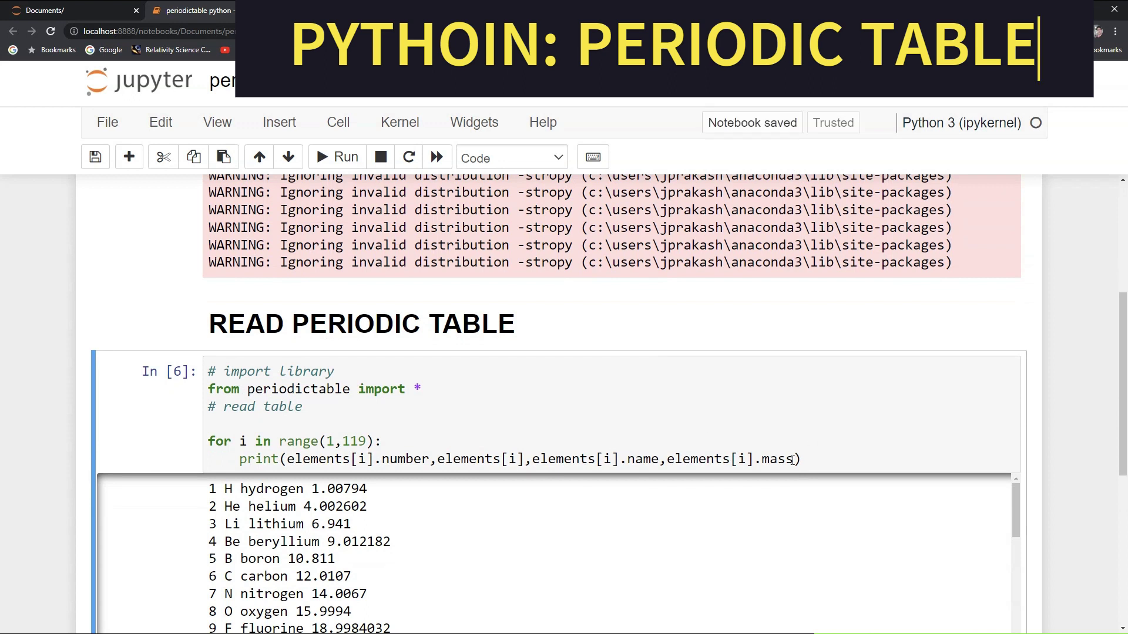
left_click(796, 459)
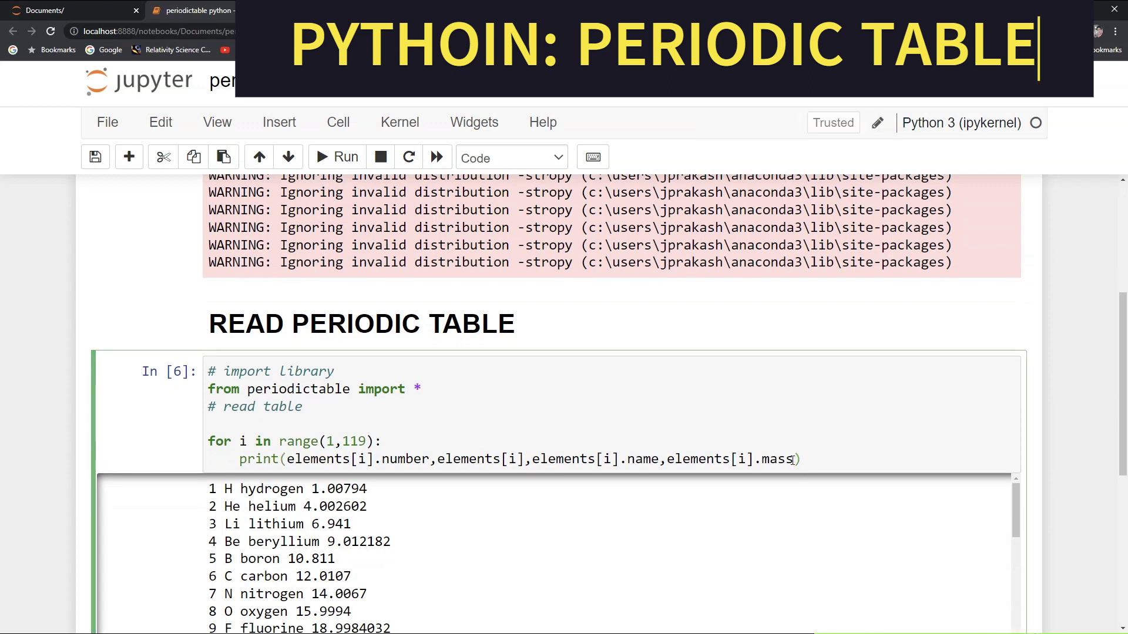
type(",")
type("elements[i]")
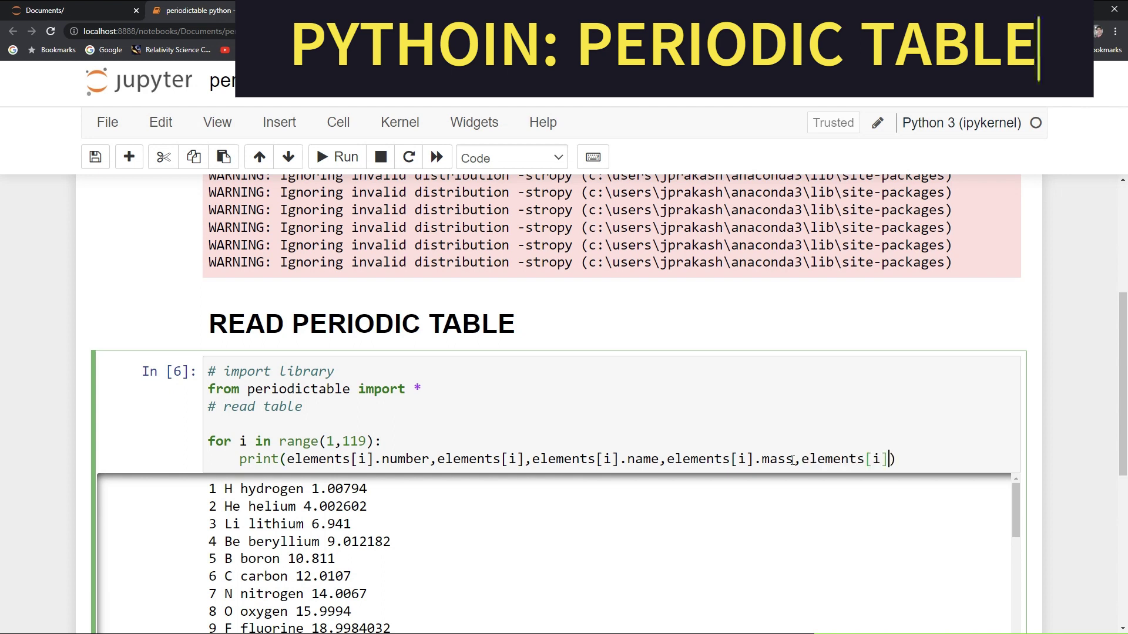
type(".c")
type("ovalent")
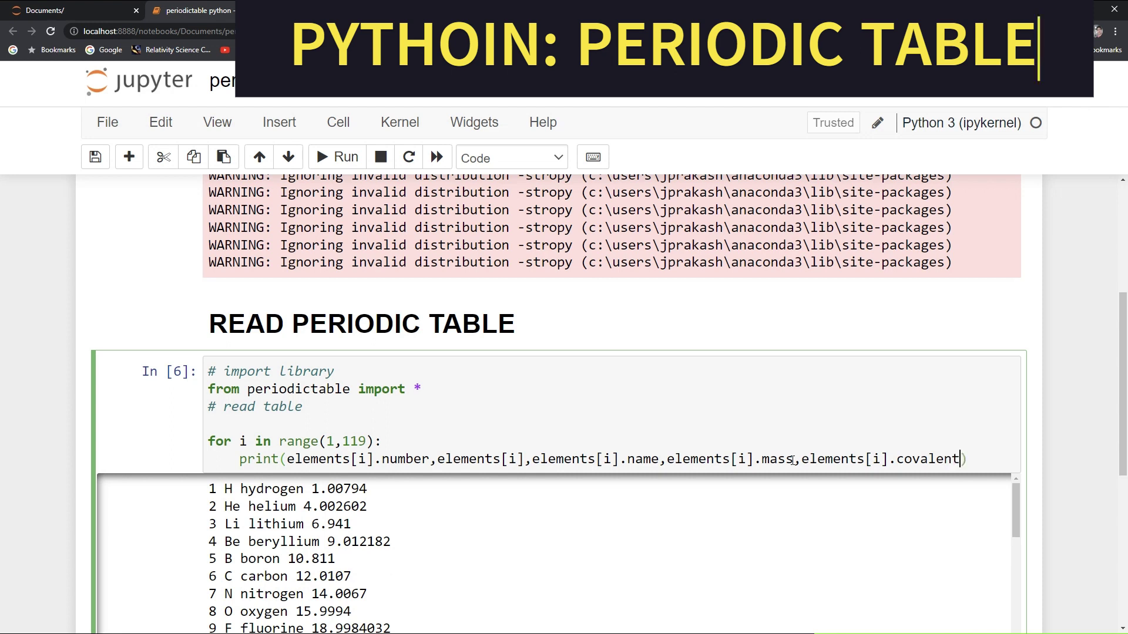
type("_radis")
key("BackSpace")
type("us")
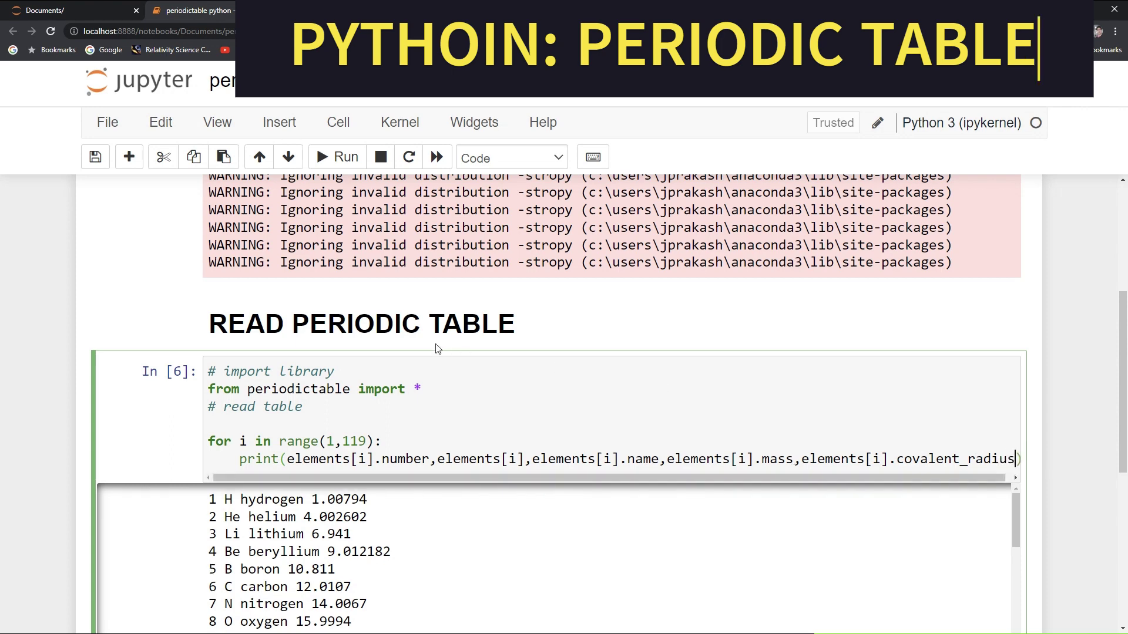
- Rerun the loop and check the covalent radius values, e.g. 0.31 for hydrogen
left_click(336, 157)
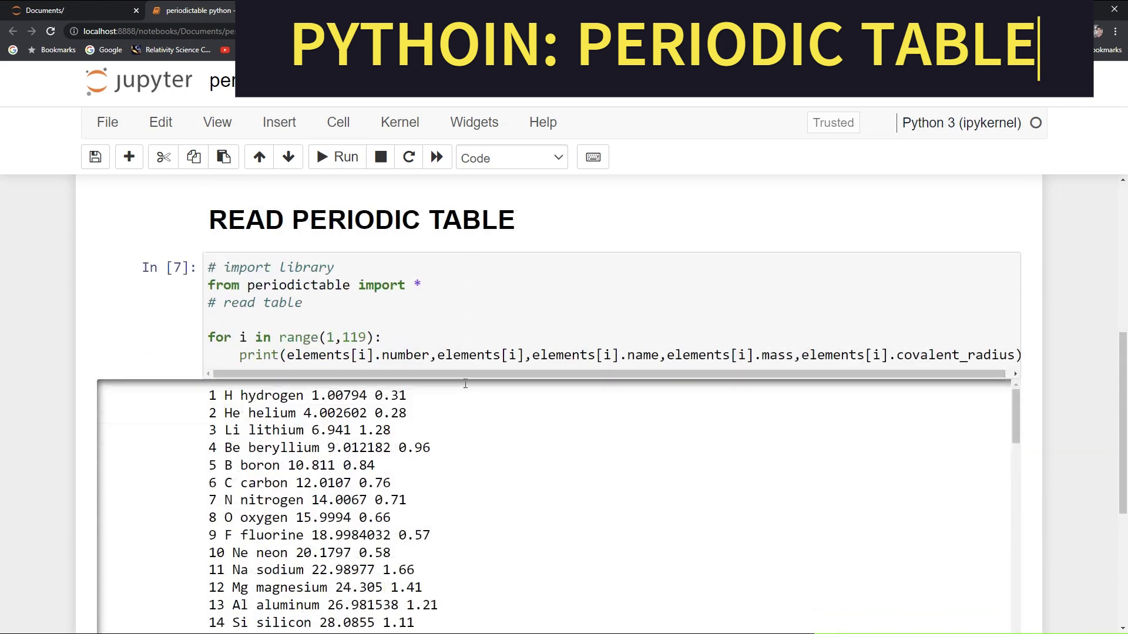
scroll(465, 384, "down", 3)
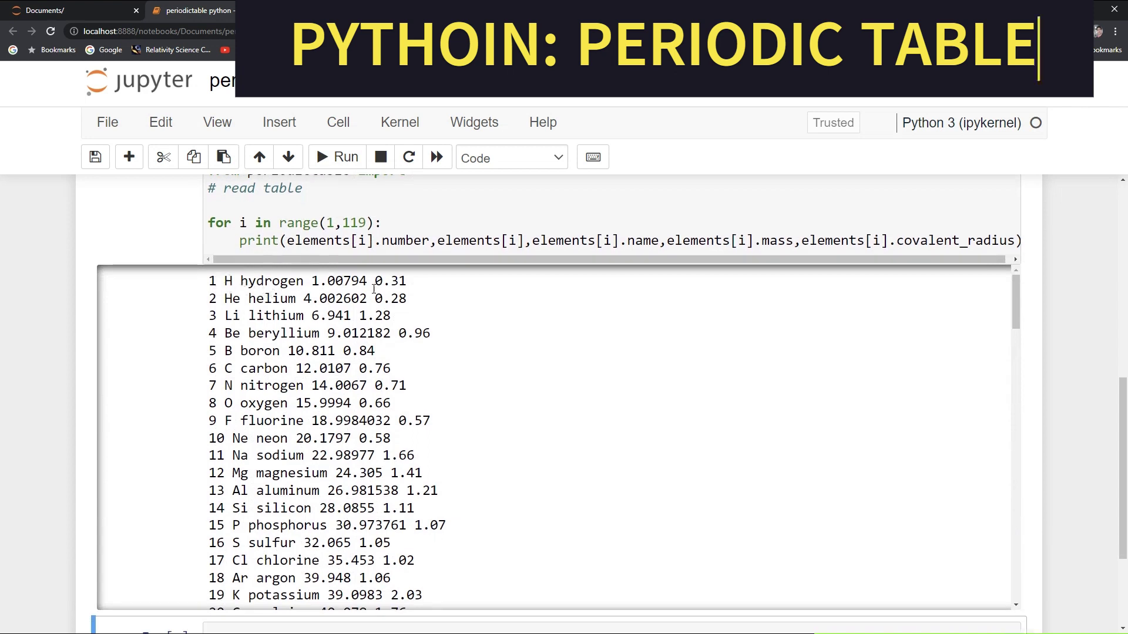
left_click_drag(410, 300, 405, 589)
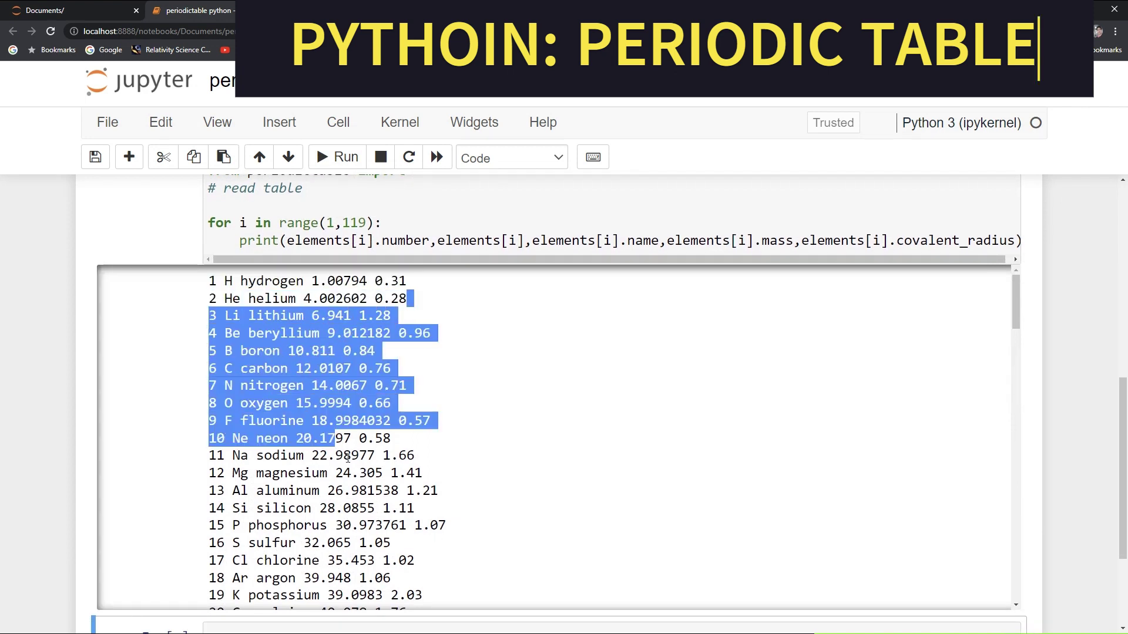
left_click(406, 588)
scroll(564, 397, "up", 3)
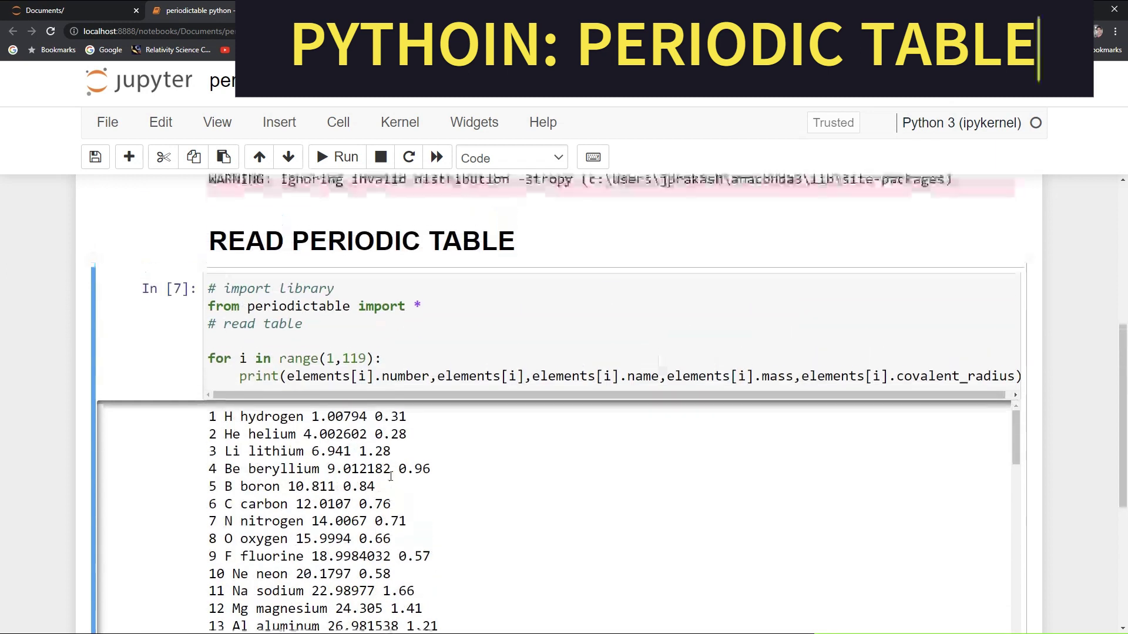
left_click_drag(720, 405, 792, 391)
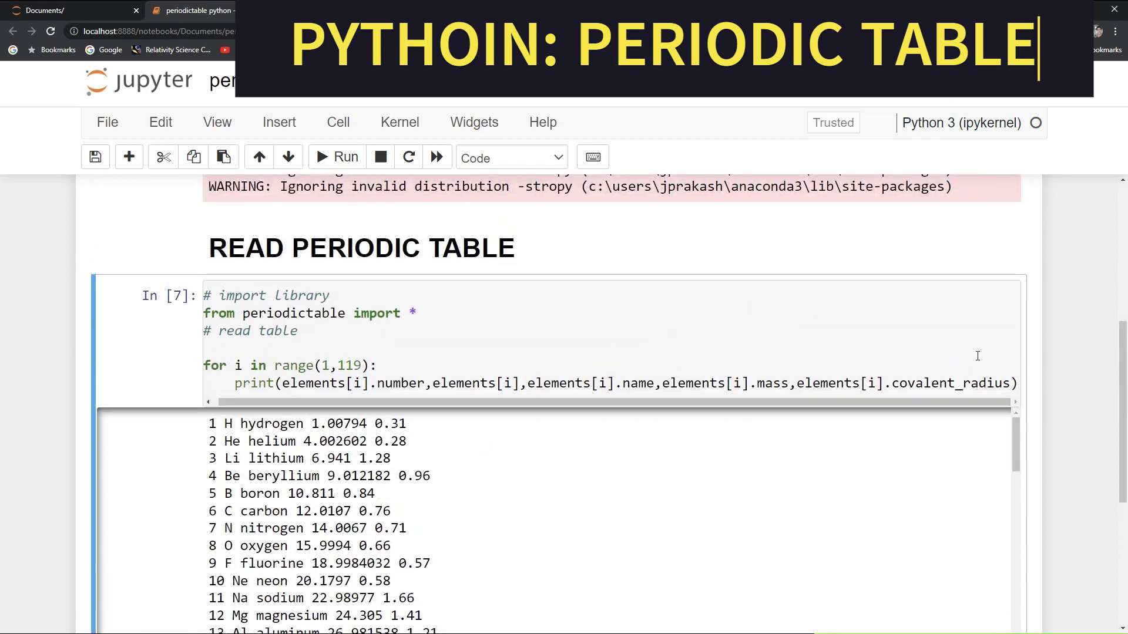
- Add elements[i].crystal_structure on a new line after covalent_radius in the print call
left_click(1010, 384)
type(",")
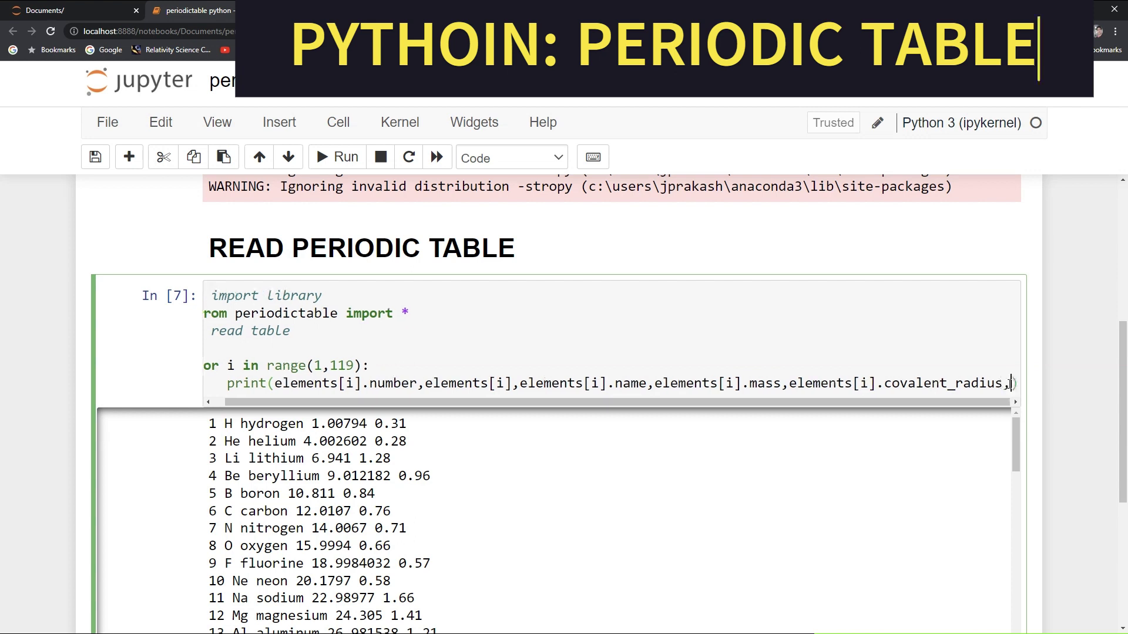
key("Return")
type("elements[i]")
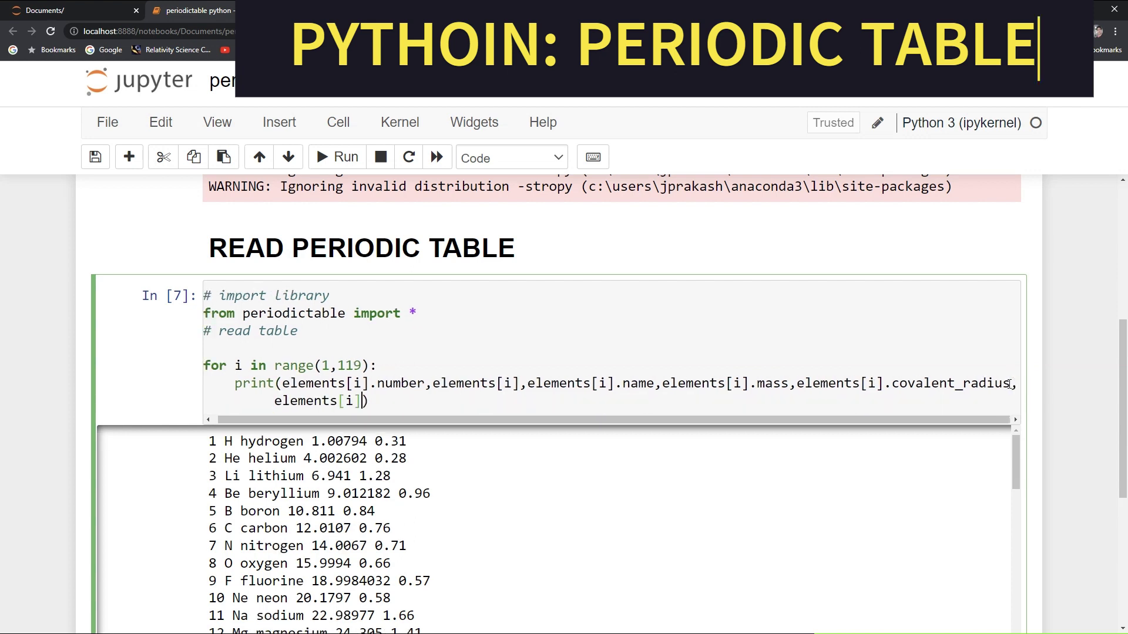
type(".c")
type("rystal")
type("_struic")
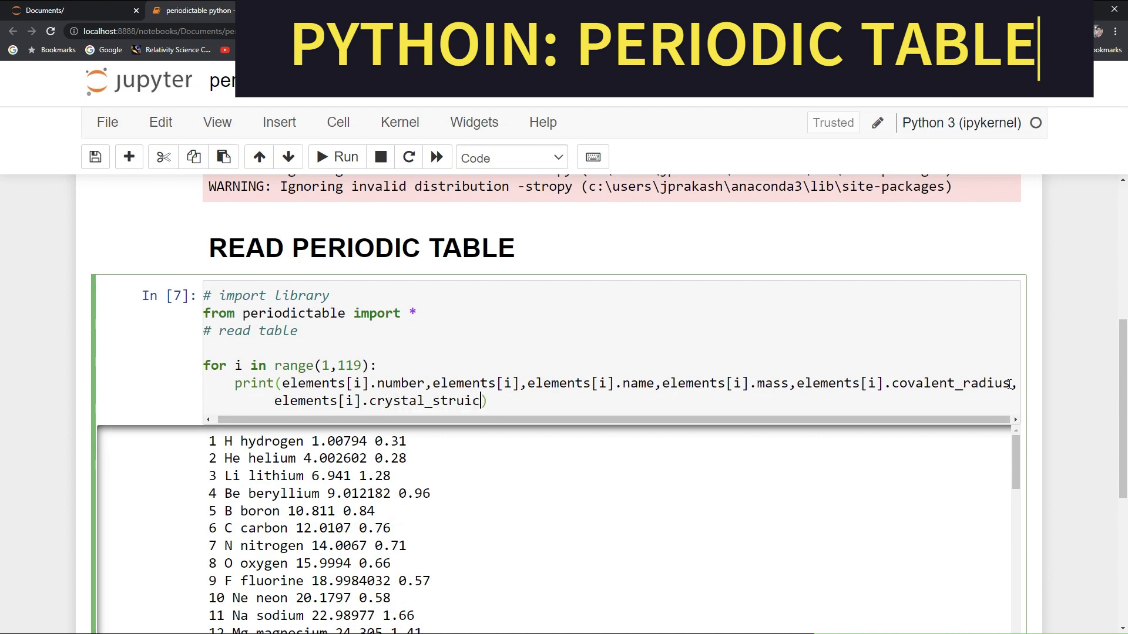
key("BackSpace")
key("BackSpace")
type("c")
type("ture")
key("BackSpace")
key("BackSpace")
key("BackSpace")
key("BackSpace")
type("ture")
left_click(335, 158)
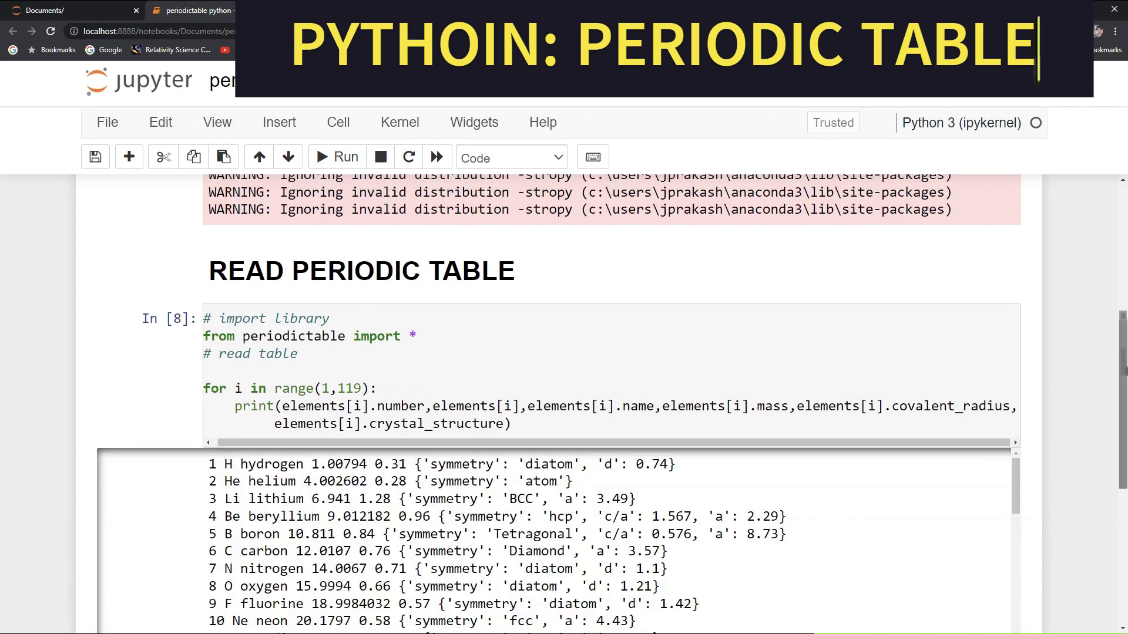
scroll(975, 396, "down", 2)
left_click_drag(433, 358, 636, 358)
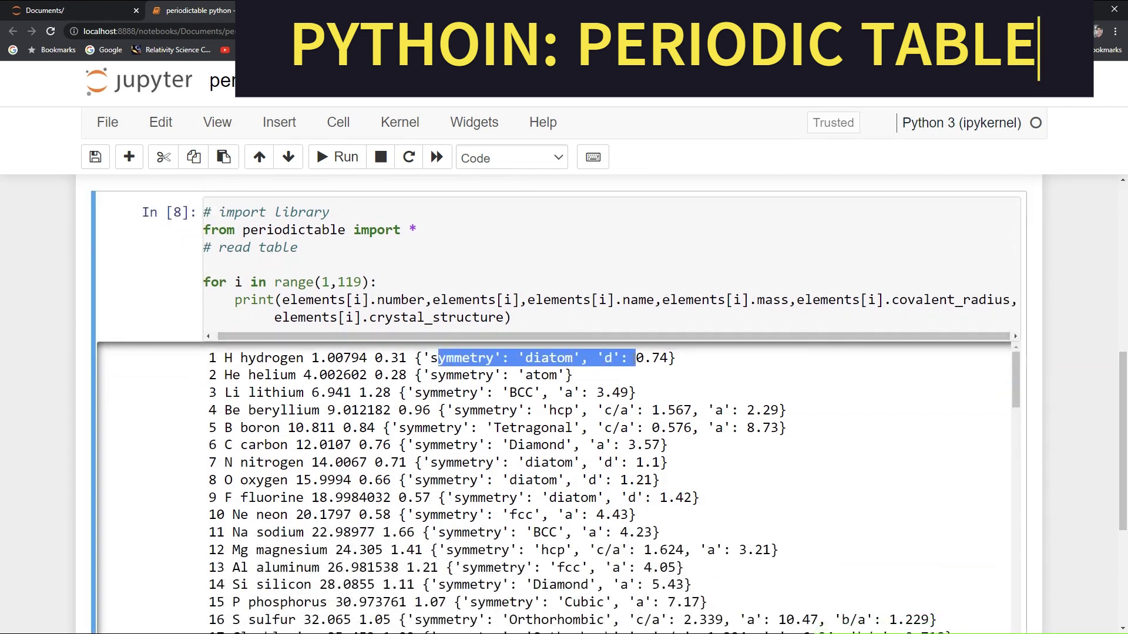
left_click_drag(493, 376, 551, 515)
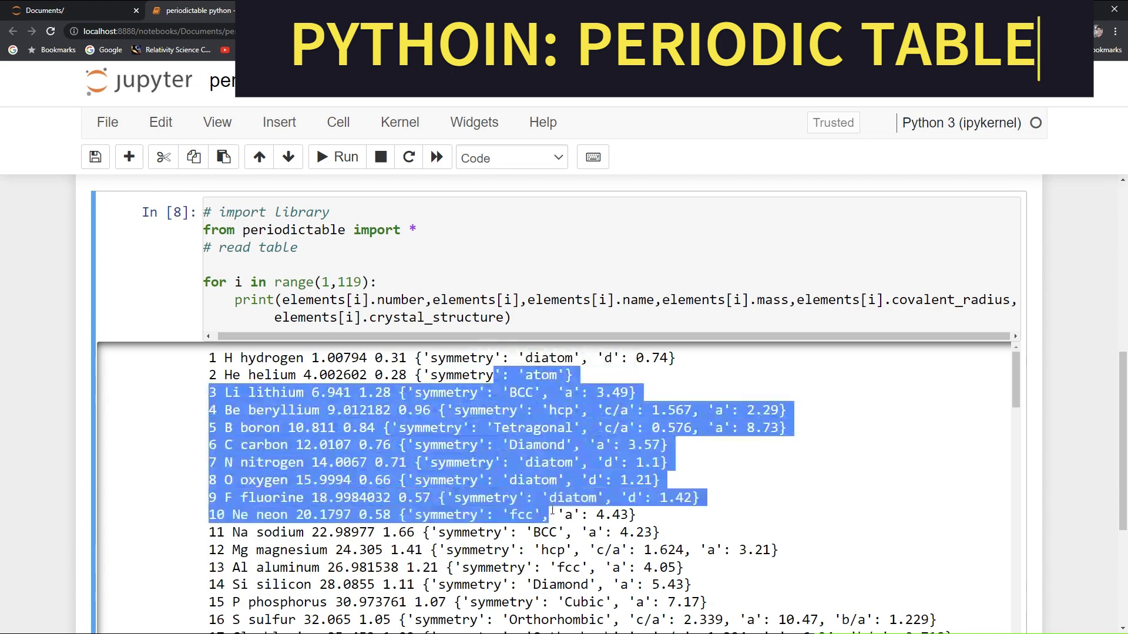
scroll(554, 513, "down", 1)
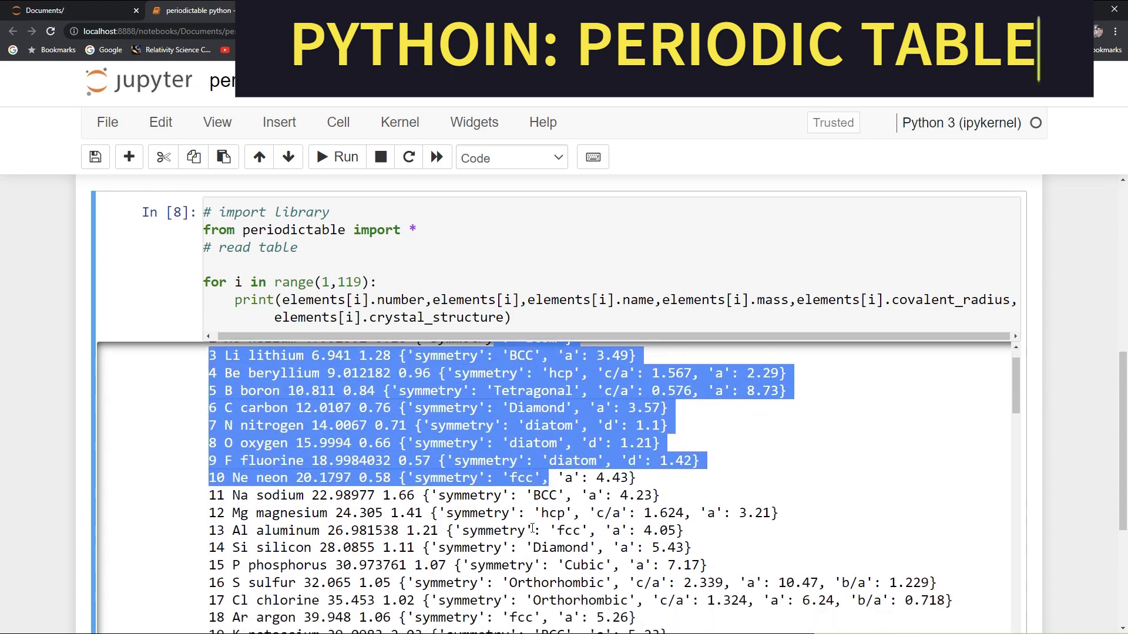
scroll(533, 527, "down", 3)
scroll(537, 502, "down", 3)
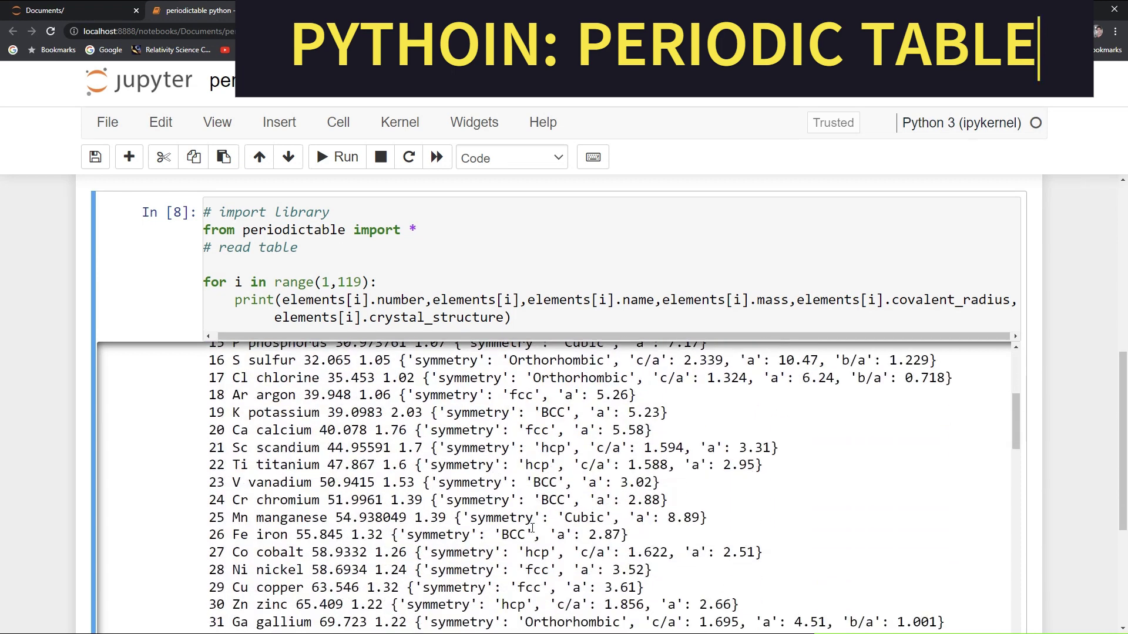
scroll(542, 487, "down", 1)
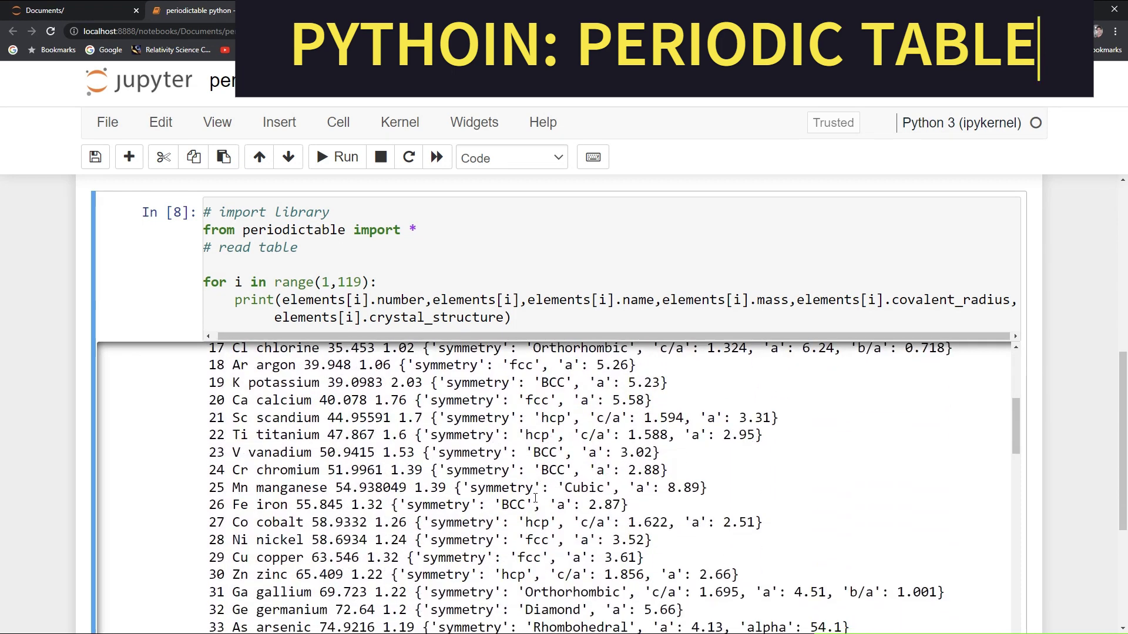
scroll(534, 501, "down", 2)
scroll(535, 501, "down", 1)
scroll(535, 500, "down", 1)
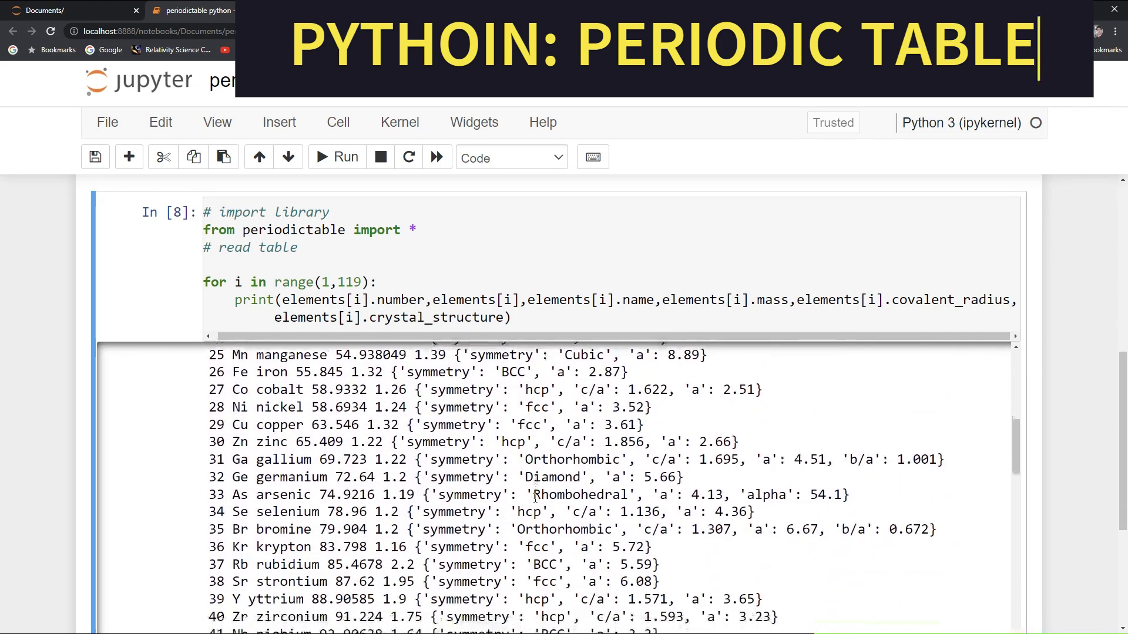
scroll(528, 504, "down", 3)
scroll(502, 519, "down", 3)
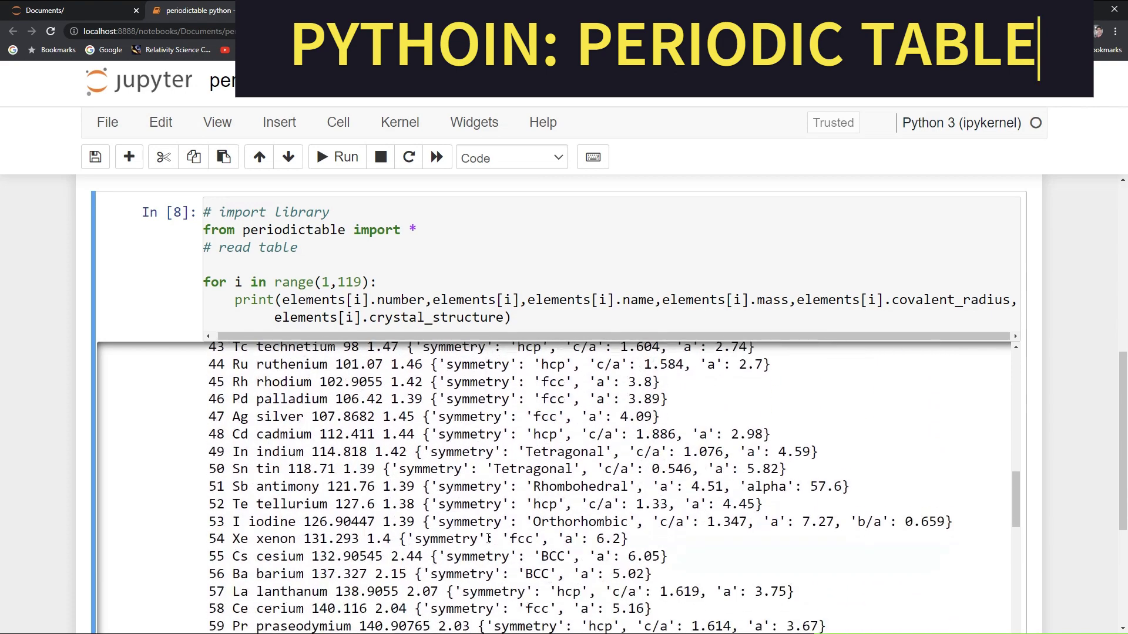
scroll(494, 528, "down", 3)
scroll(487, 539, "down", 1)
scroll(487, 538, "down", 2)
scroll(487, 537, "down", 3)
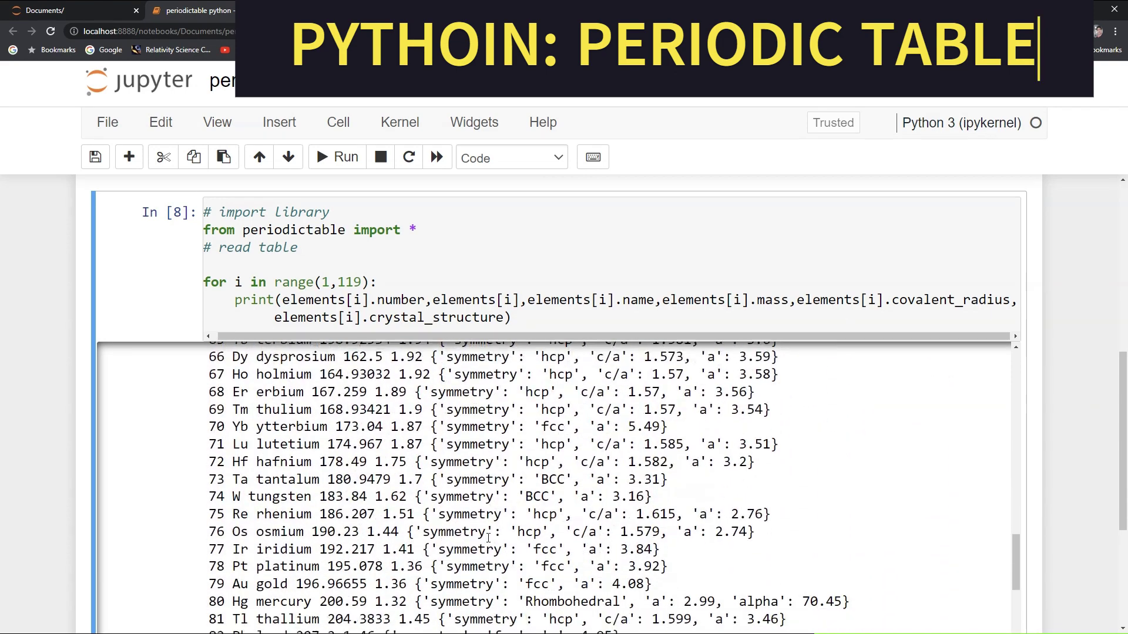
scroll(487, 537, "down", 4)
scroll(487, 537, "down", 2)
scroll(487, 538, "down", 3)
scroll(487, 538, "up", 1)
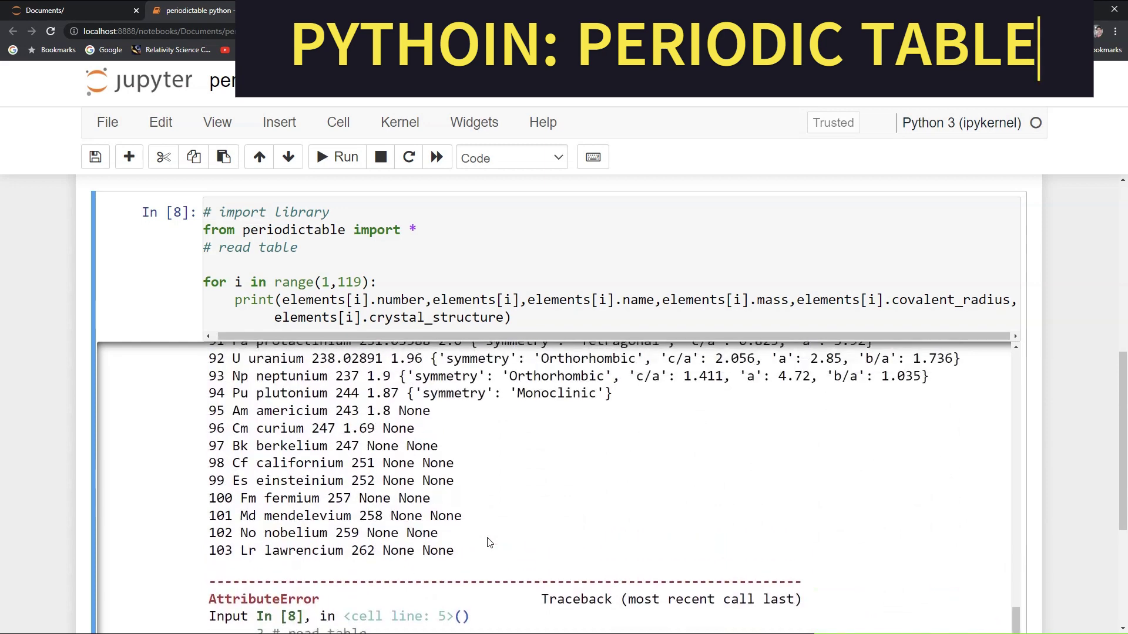
scroll(487, 538, "up", 1)
scroll(489, 544, "up", 2)
scroll(489, 545, "down", 2)
scroll(490, 545, "down", 1)
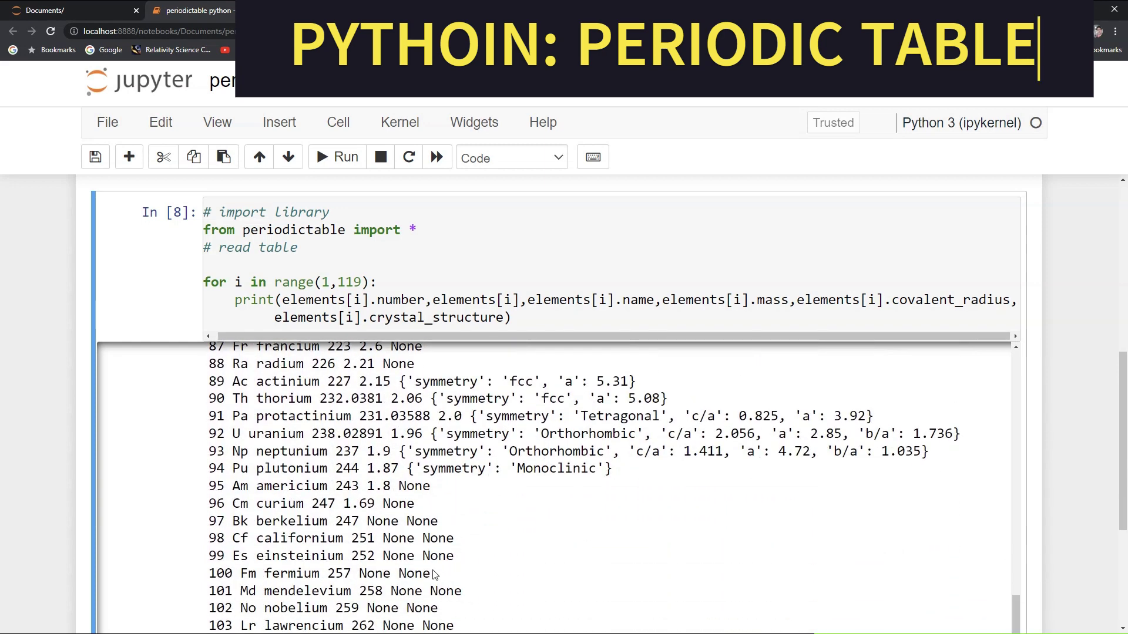
scroll(440, 538, "down", 2)
scroll(370, 534, "down", 1)
left_click_drag(368, 533, 230, 458)
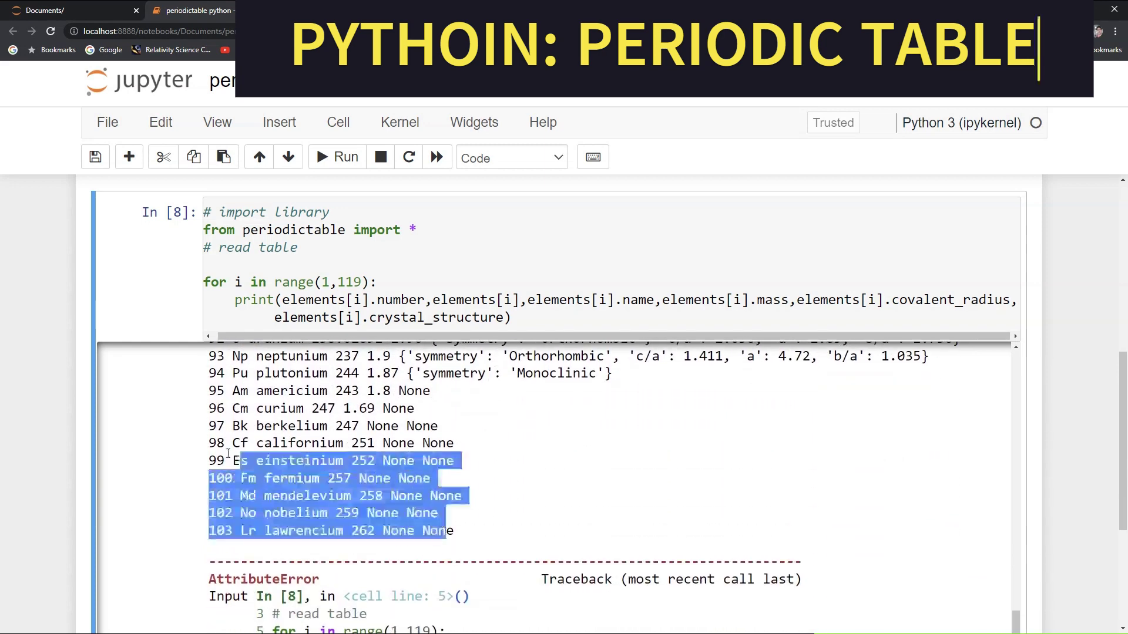
left_click(229, 459)
scroll(229, 451, "up", 8)
scroll(229, 452, "up", 8)
scroll(352, 397, "up", 5)
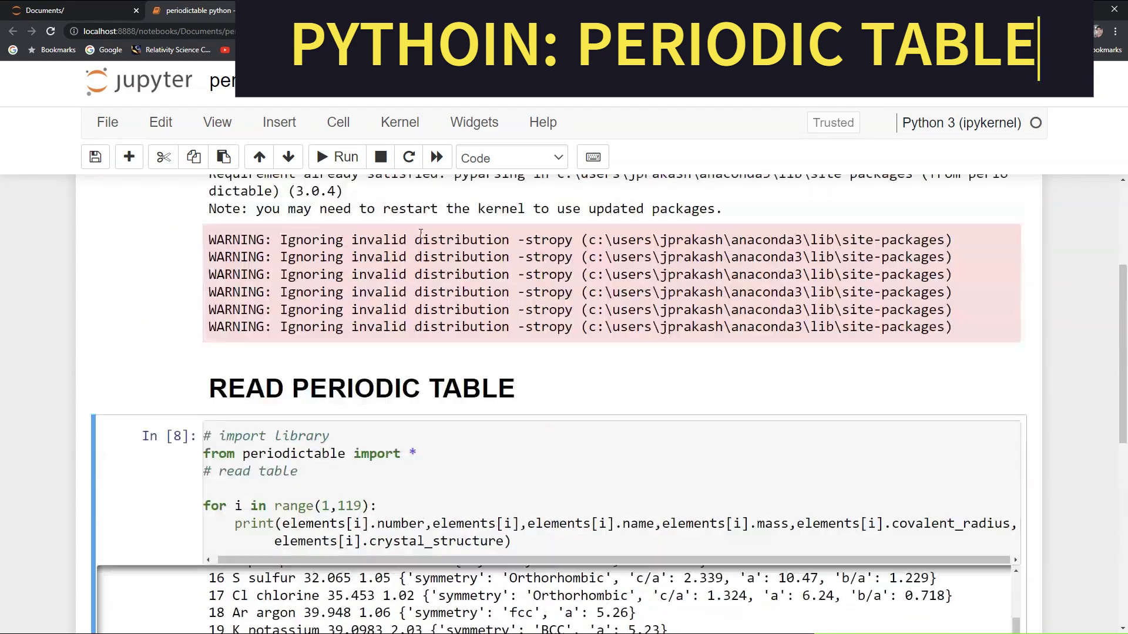
scroll(421, 265, "up", 5)
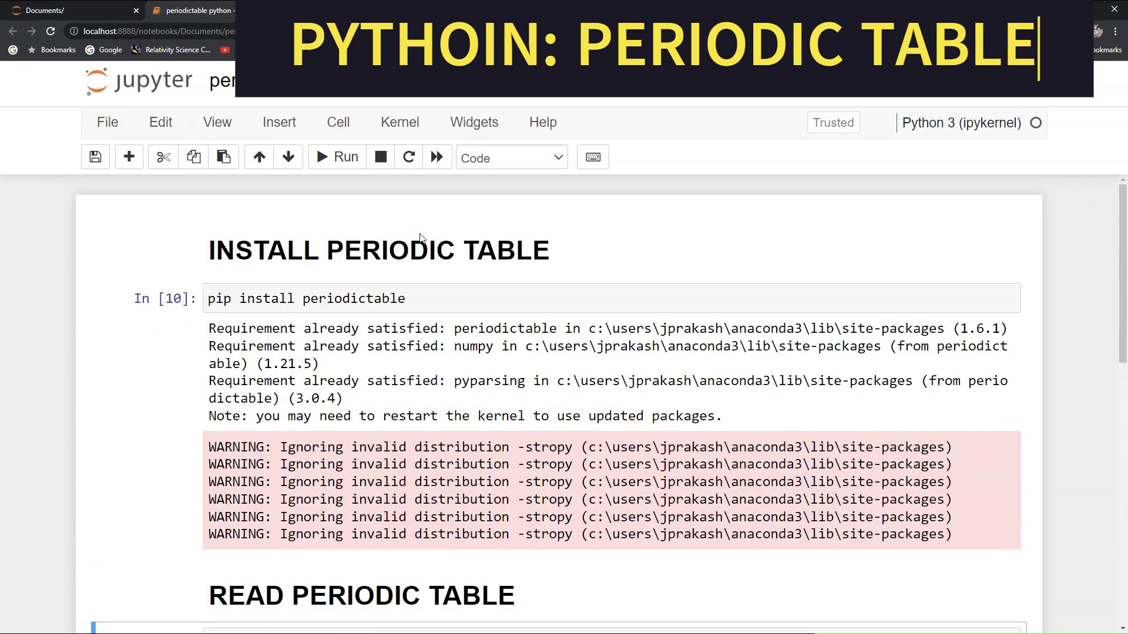
scroll(483, 331, "down", 5)
scroll(511, 300, "down", 3)
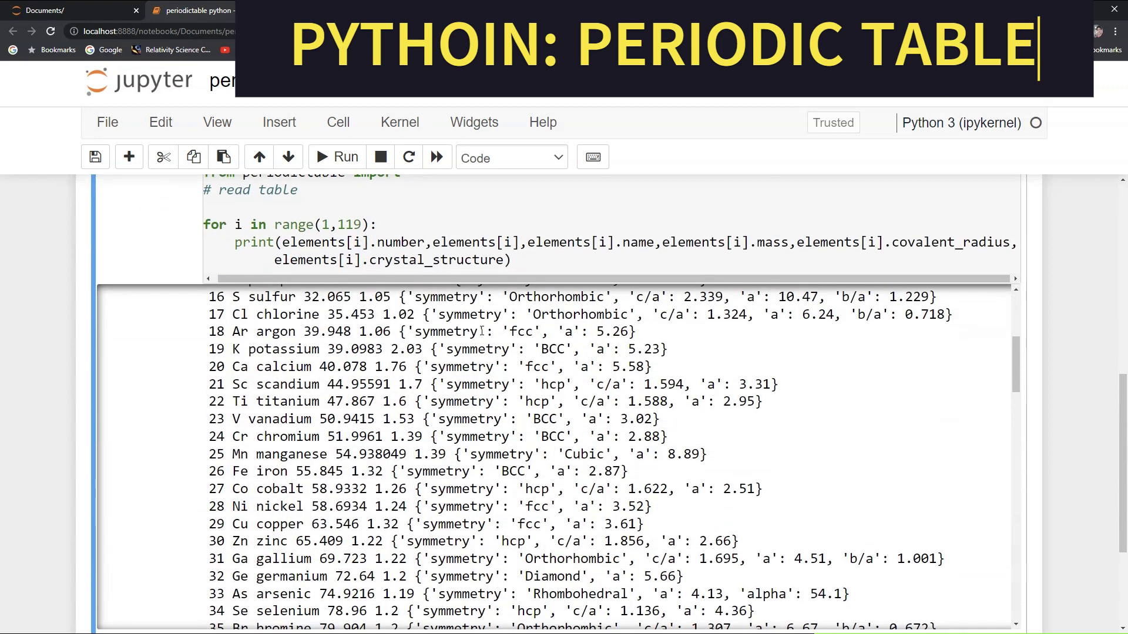
scroll(529, 283, "down", 1)
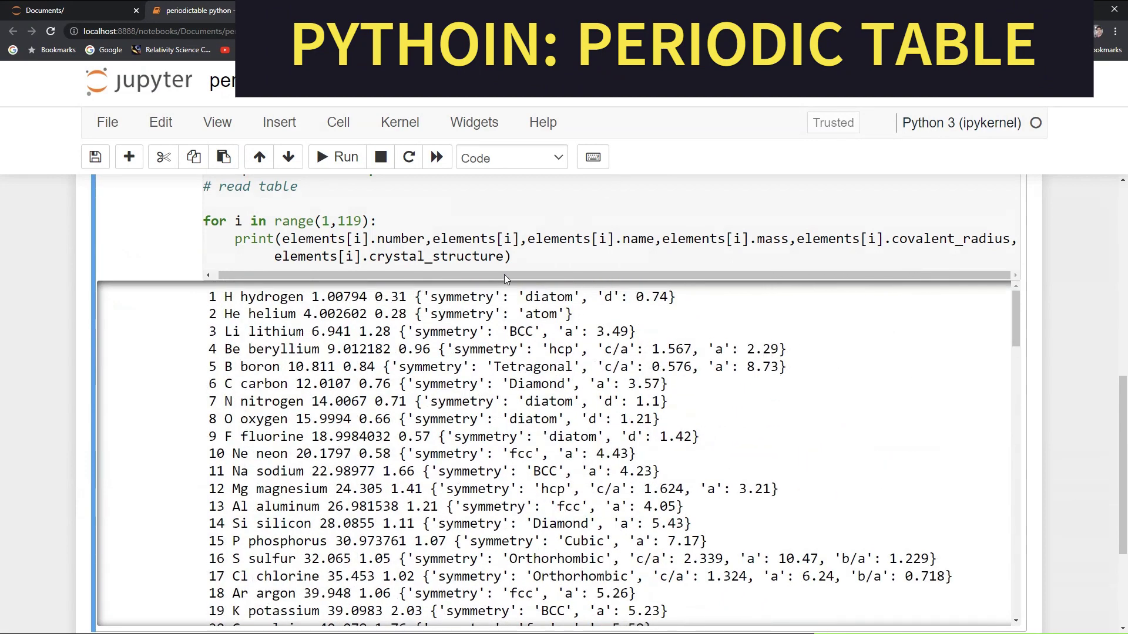
type(",")
type("elements[i]")
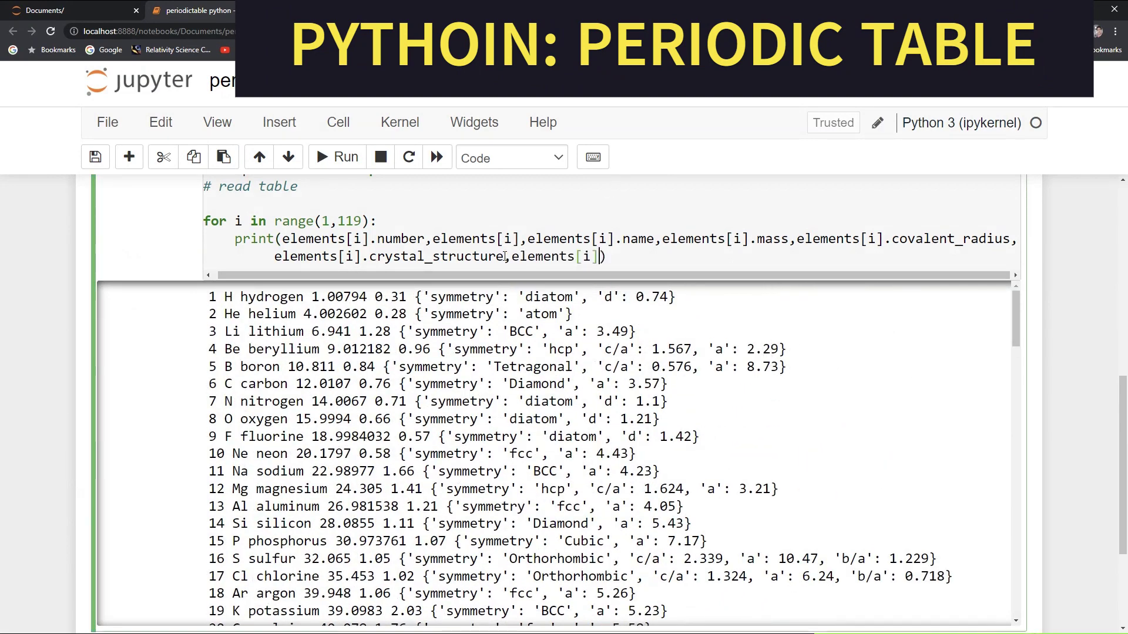
type(".density")
- Rerun the loop so each line ends with density, e.g. 0.0708 for hydrogen
left_click(339, 158)
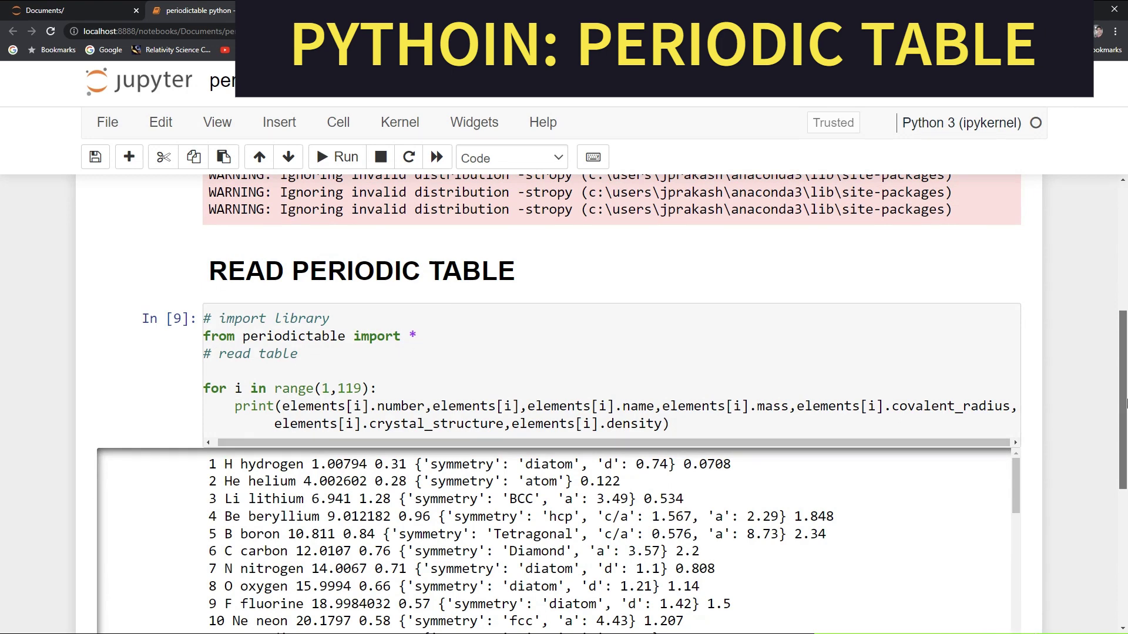
scroll(731, 361, "down", 2)
double_click(708, 320)
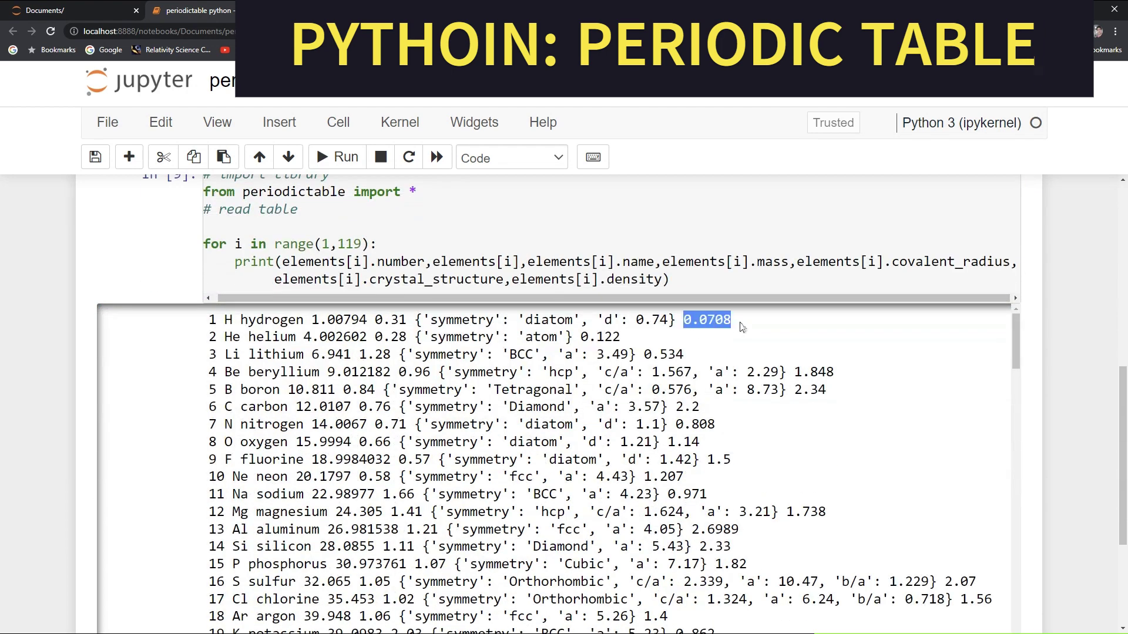
double_click(599, 338)
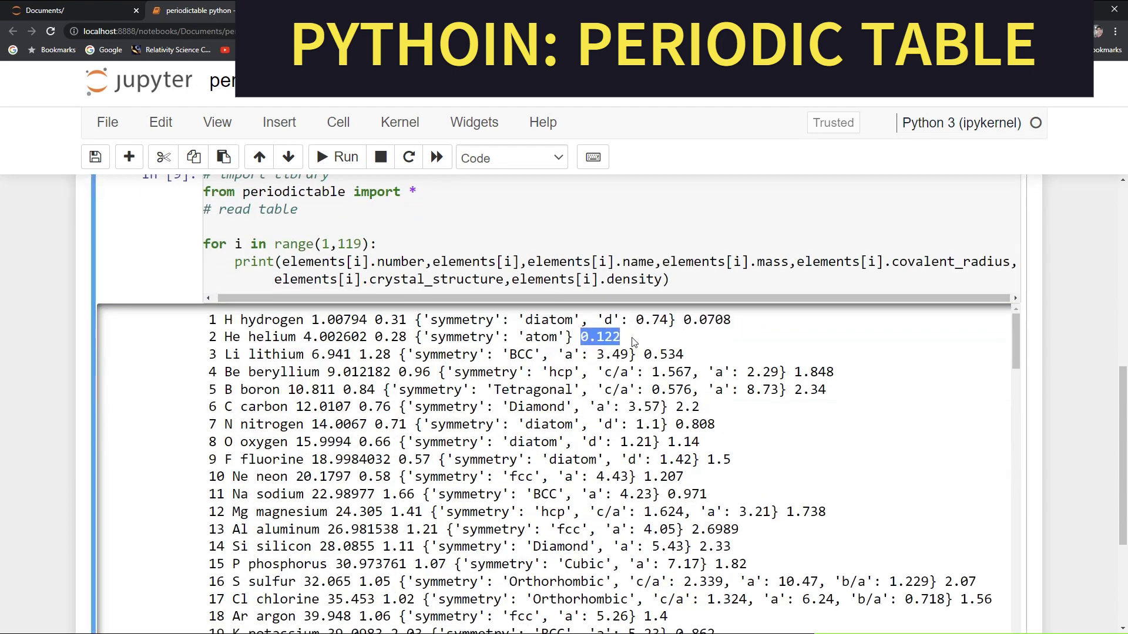
left_click_drag(790, 372, 843, 379)
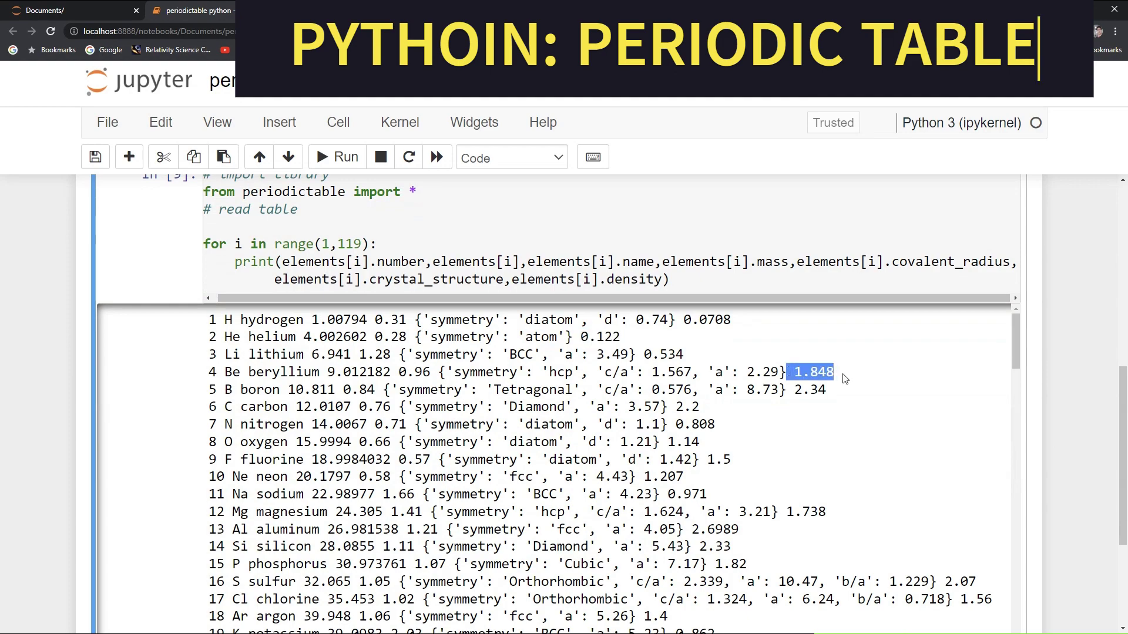
double_click(806, 390)
left_click_drag(675, 407, 700, 407)
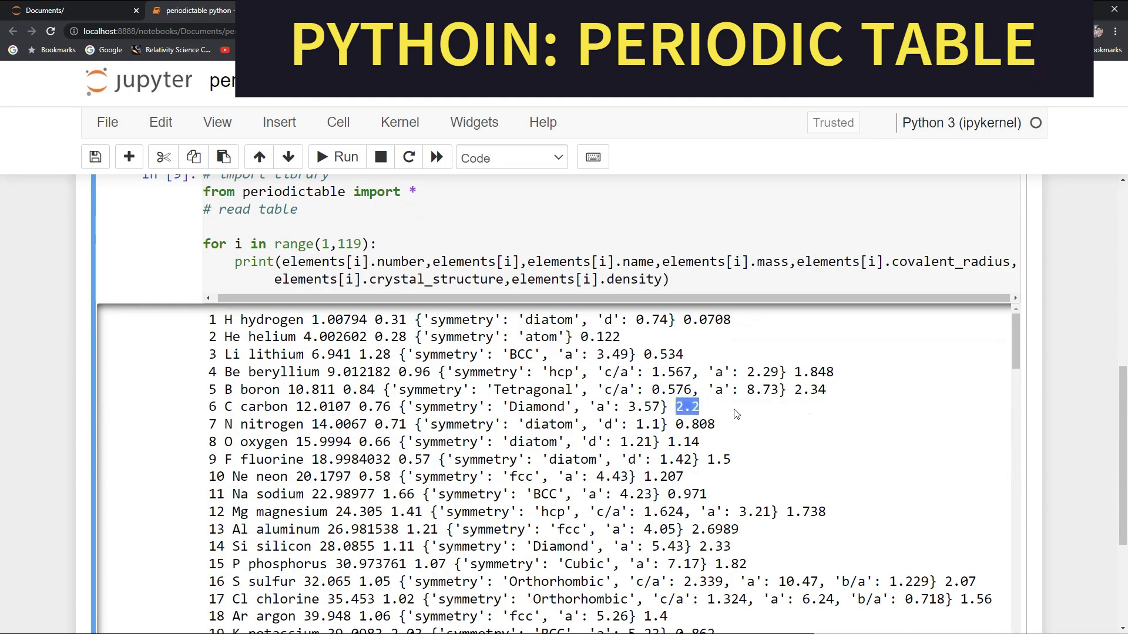
left_click(629, 509)
scroll(441, 484, "down", 5)
scroll(432, 510, "down", 5)
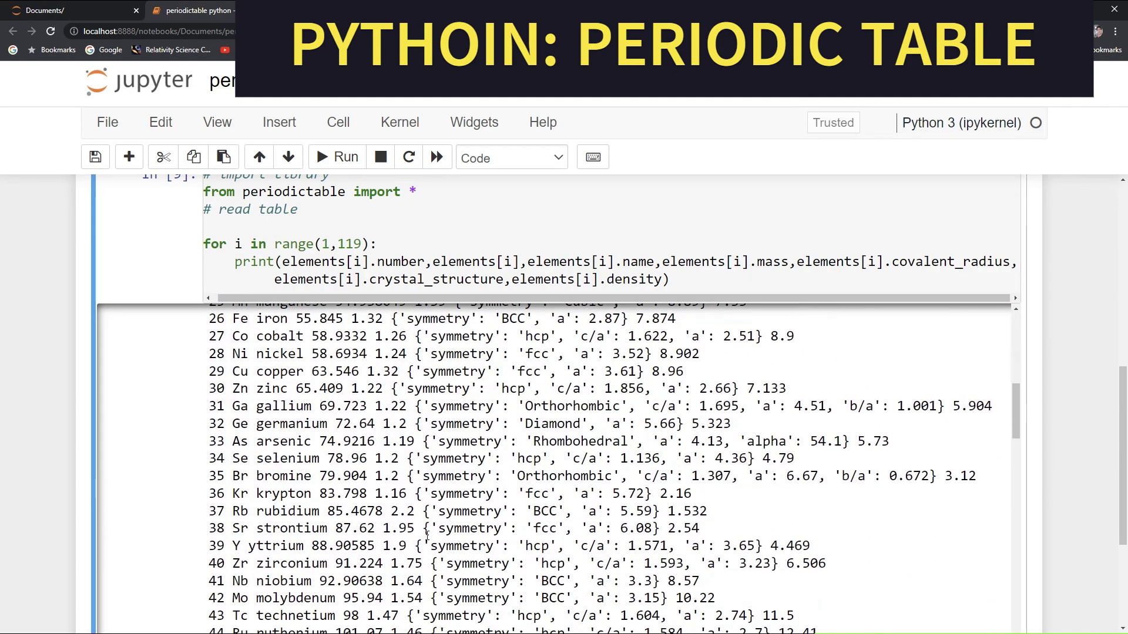
scroll(428, 540, "down", 5)
scroll(428, 539, "down", 4)
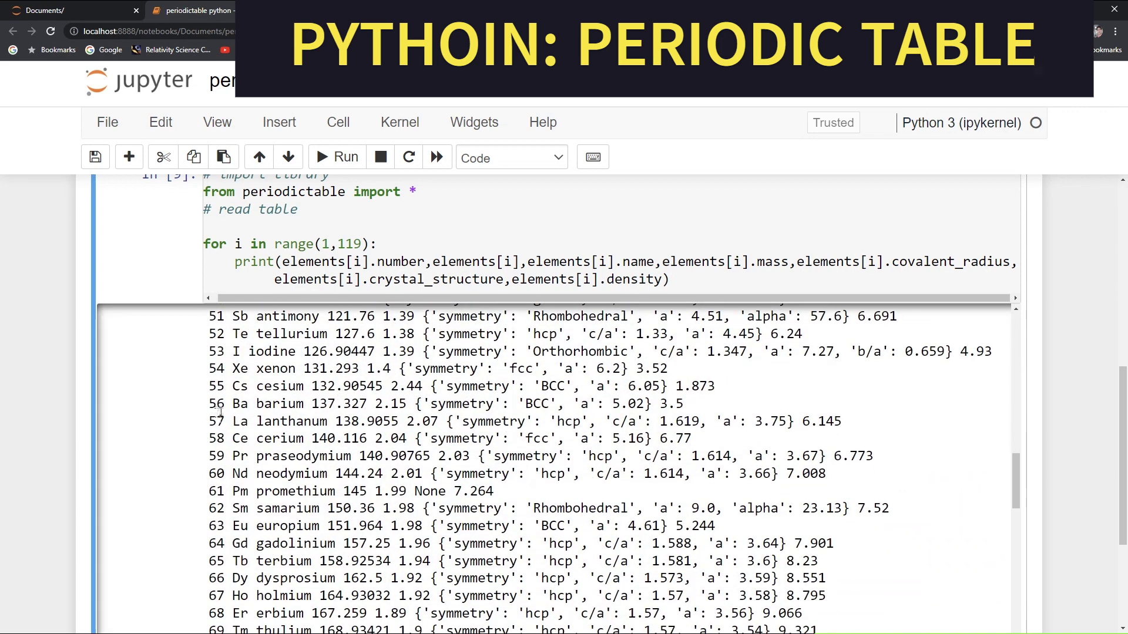
scroll(251, 473, "up", 3)
scroll(251, 473, "up", 2)
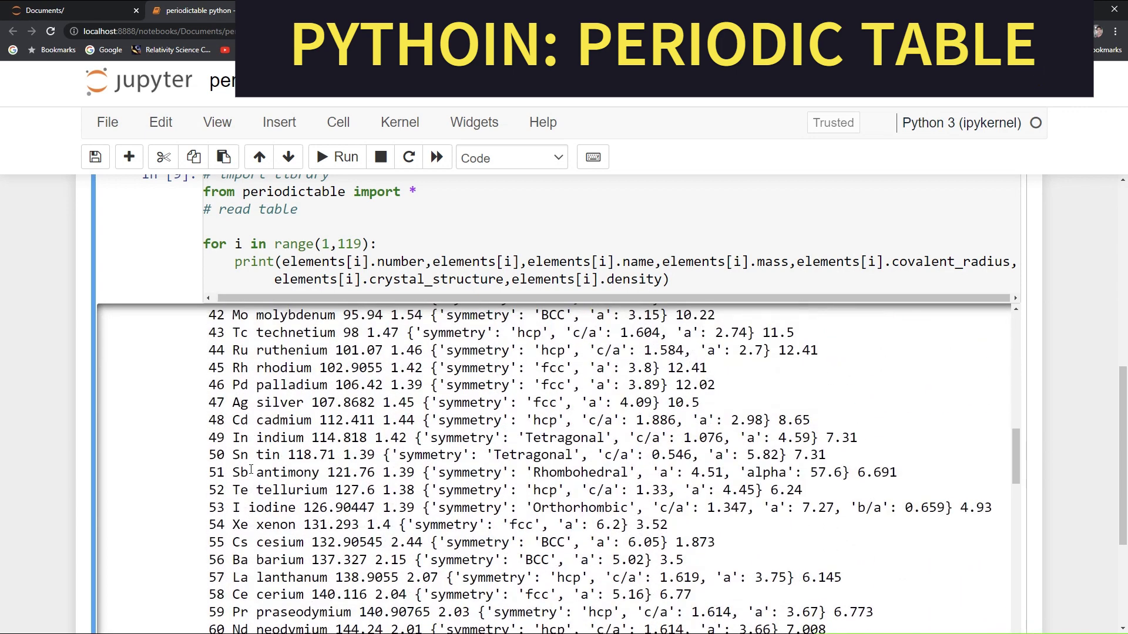
scroll(252, 473, "up", 2)
scroll(251, 473, "up", 2)
scroll(251, 473, "up", 1)
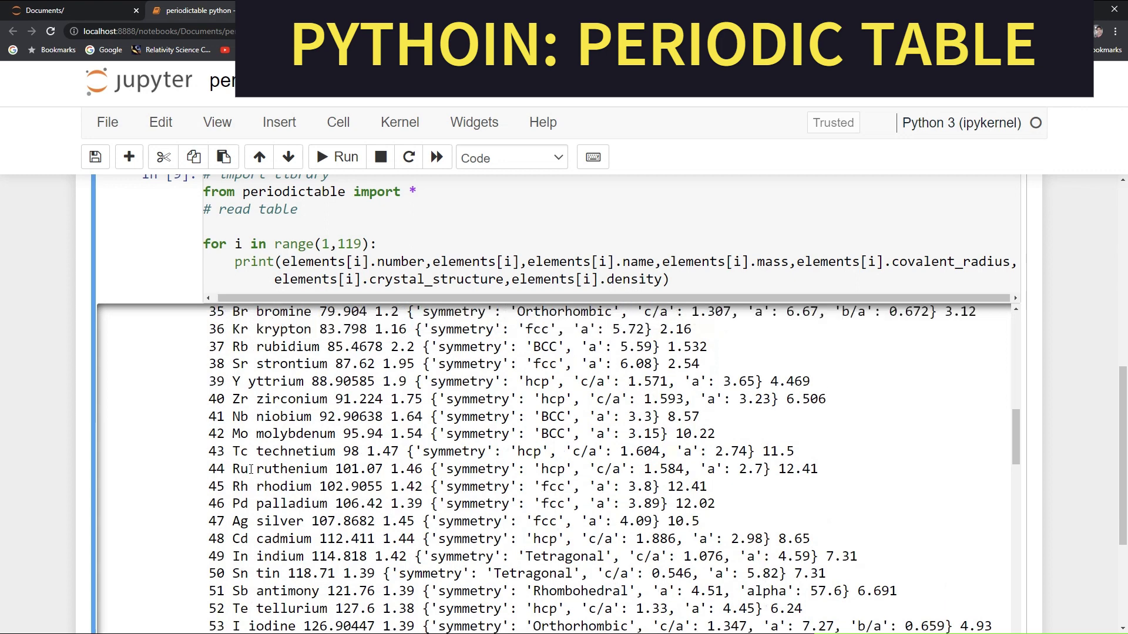
scroll(251, 473, "up", 2)
scroll(251, 468, "up", 2)
scroll(251, 468, "up", 1)
scroll(251, 468, "up", 2)
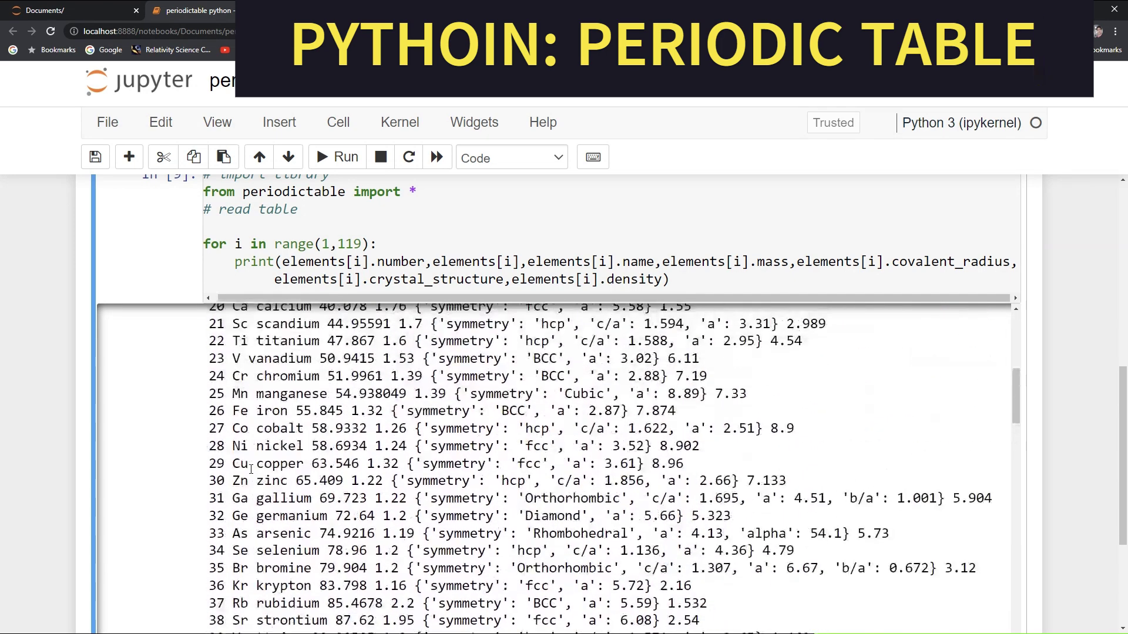
scroll(251, 468, "up", 1)
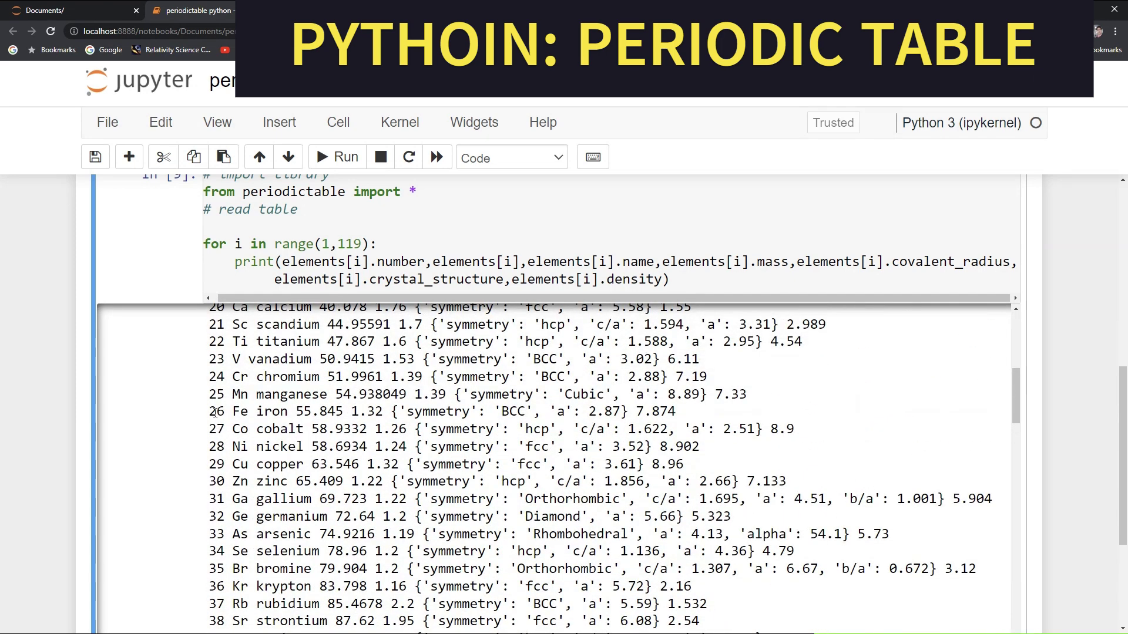
left_click_drag(210, 412, 694, 410)
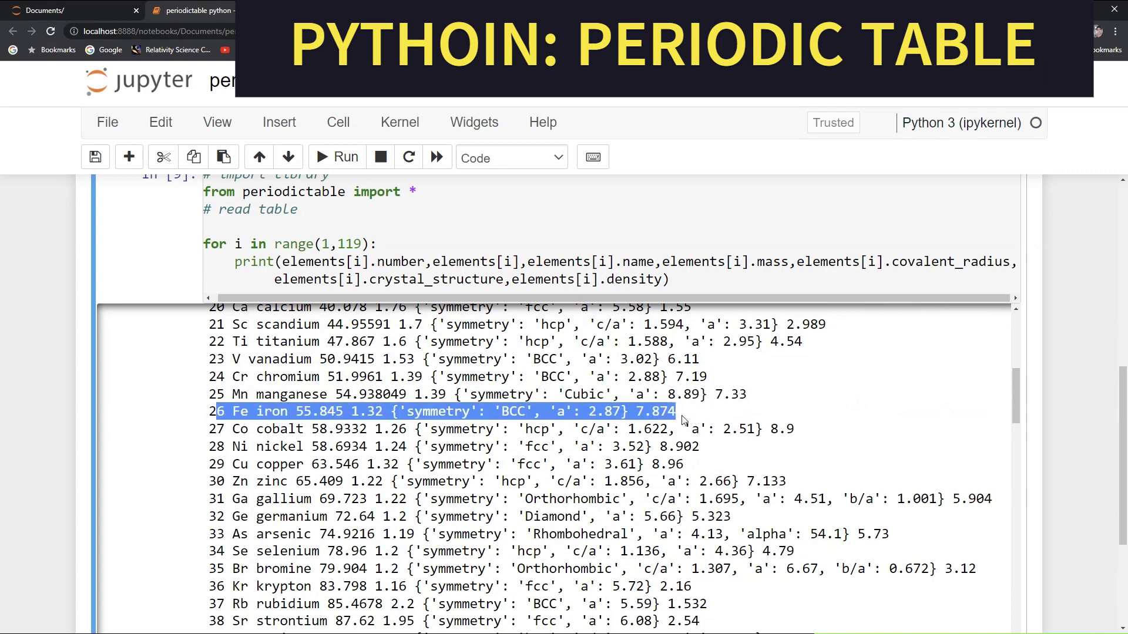
left_click(422, 447)
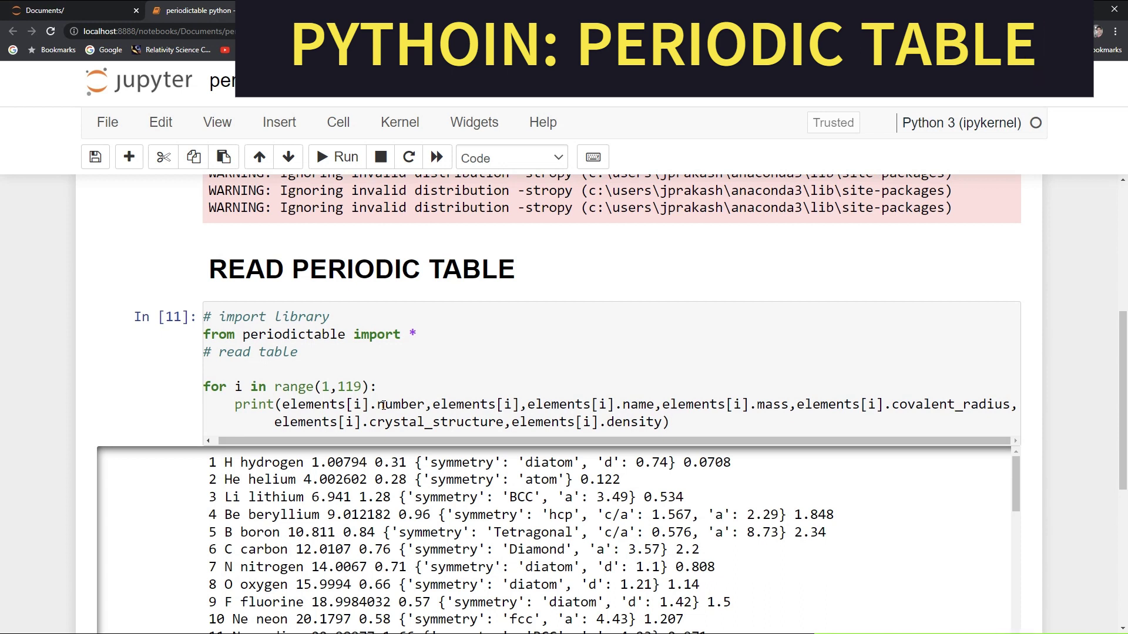
- Append elements[i].charge after density, rerun, and check the trailing charge values
left_click(660, 421)
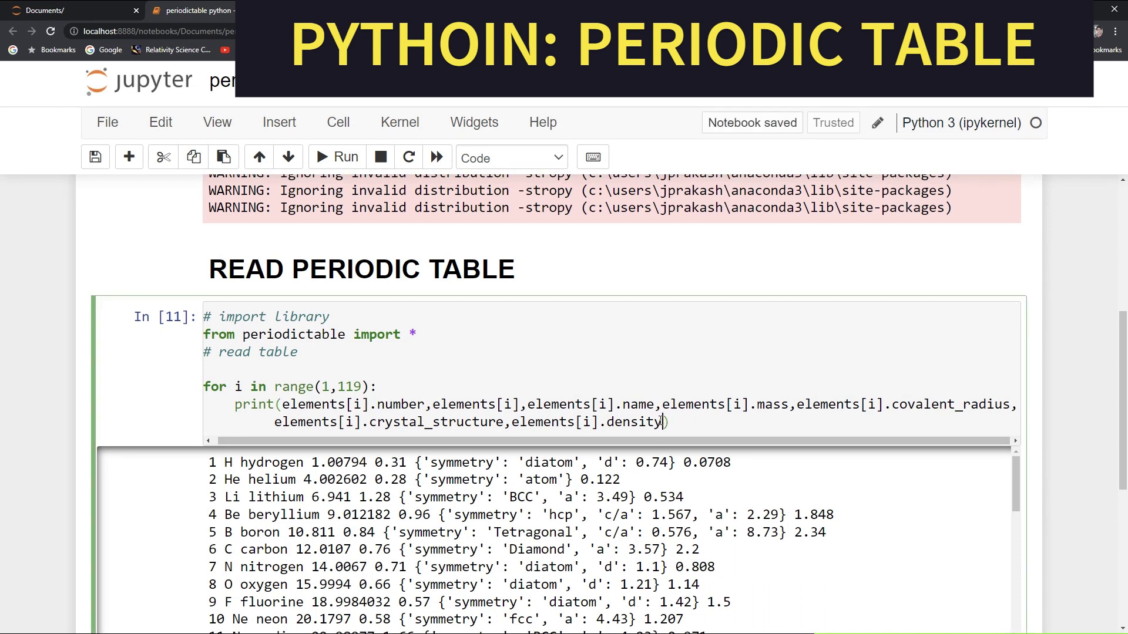
type(",elements[i]")
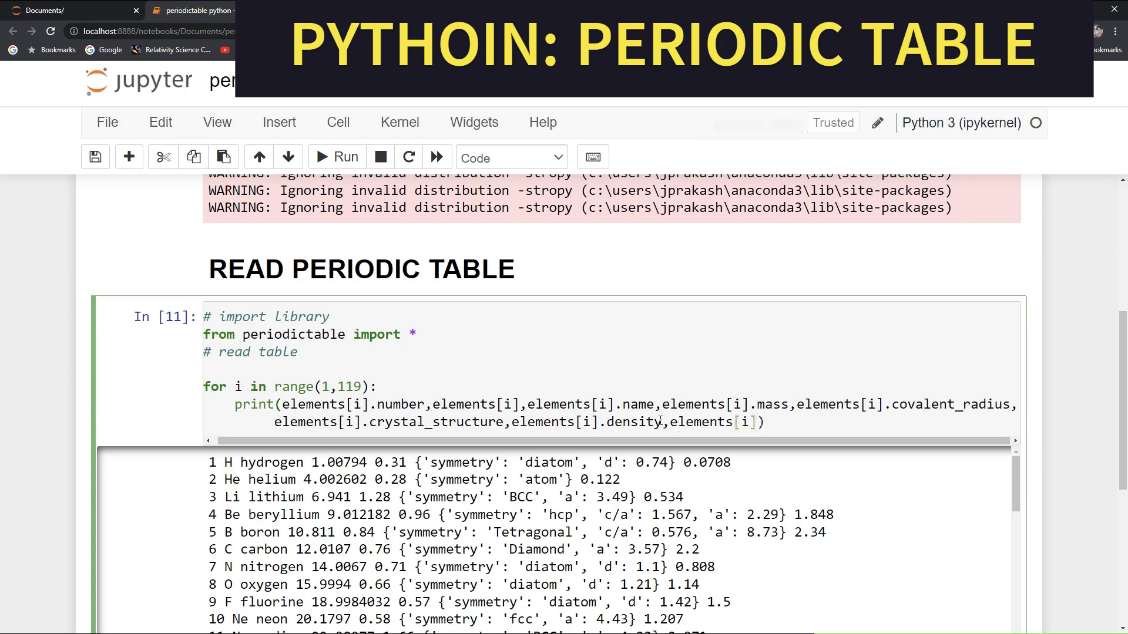
type("charge")
left_click(335, 157)
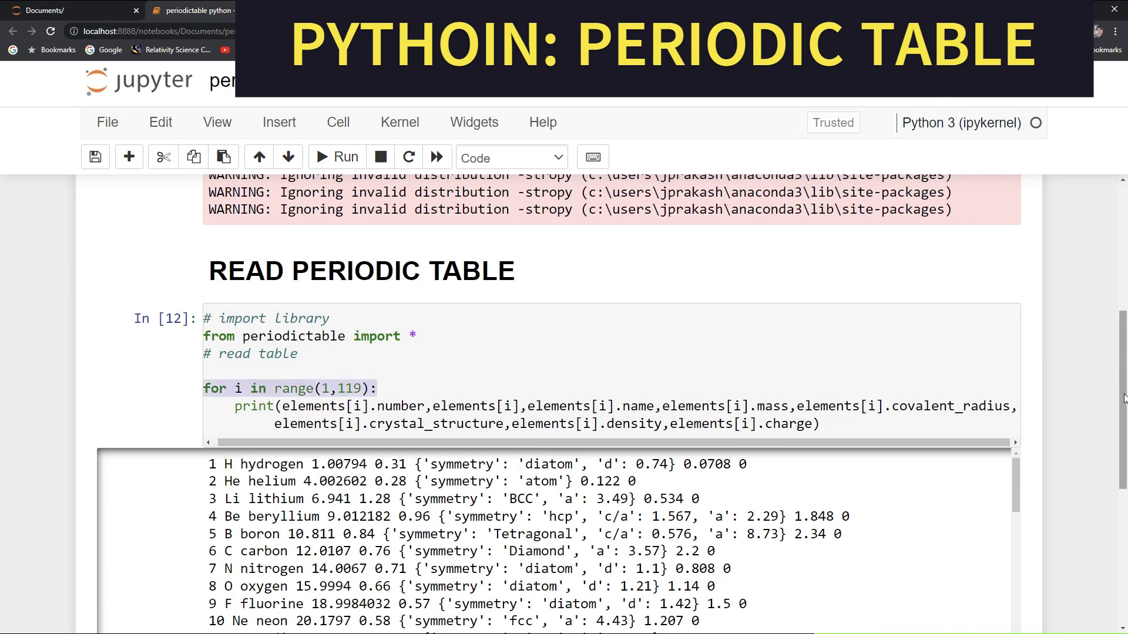
left_click_drag(1121, 396, 1121, 494)
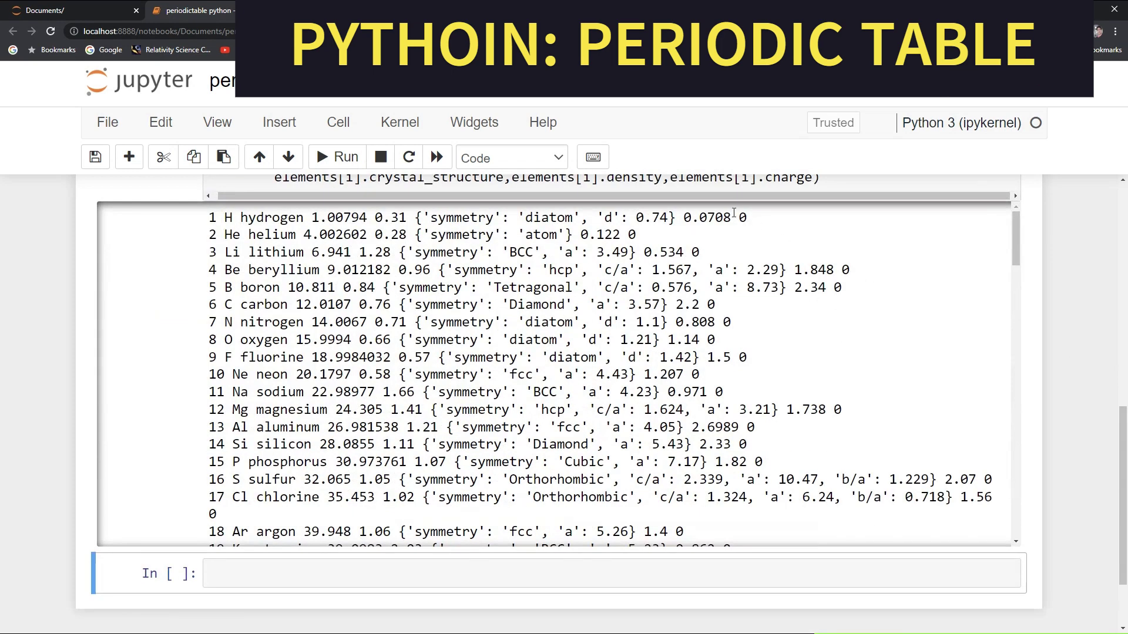
left_click_drag(740, 215, 636, 236)
left_click(441, 282)
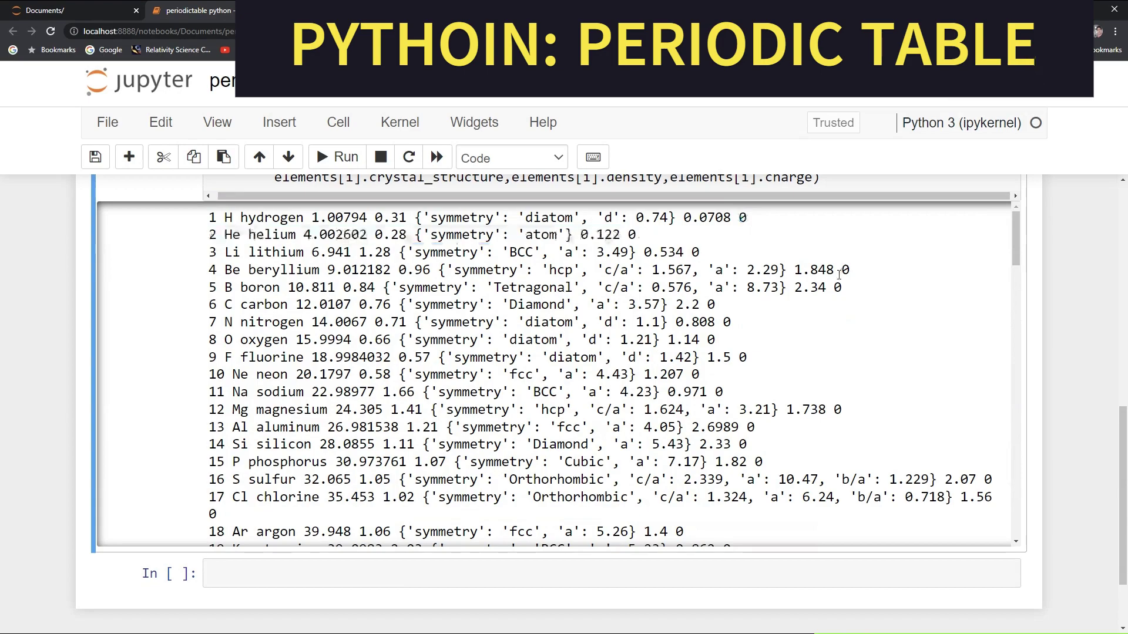